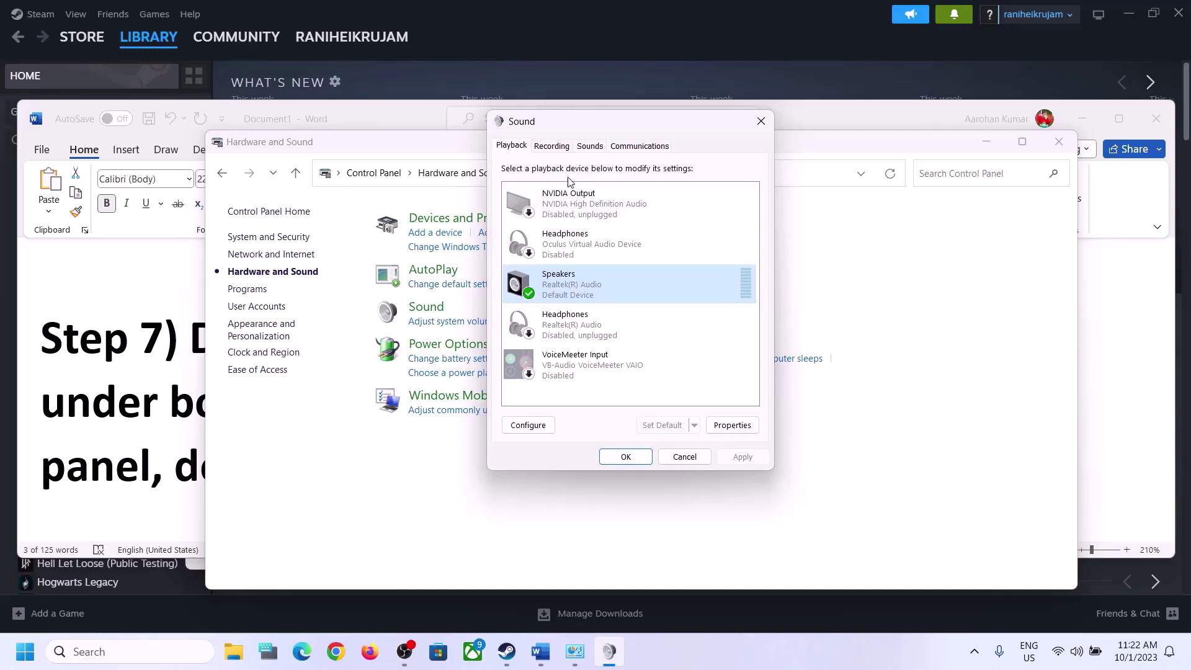
Step: Open Device Manager and expand Sound, video and game controllers
{"action": "left_click", "coordinate": [761, 121]}
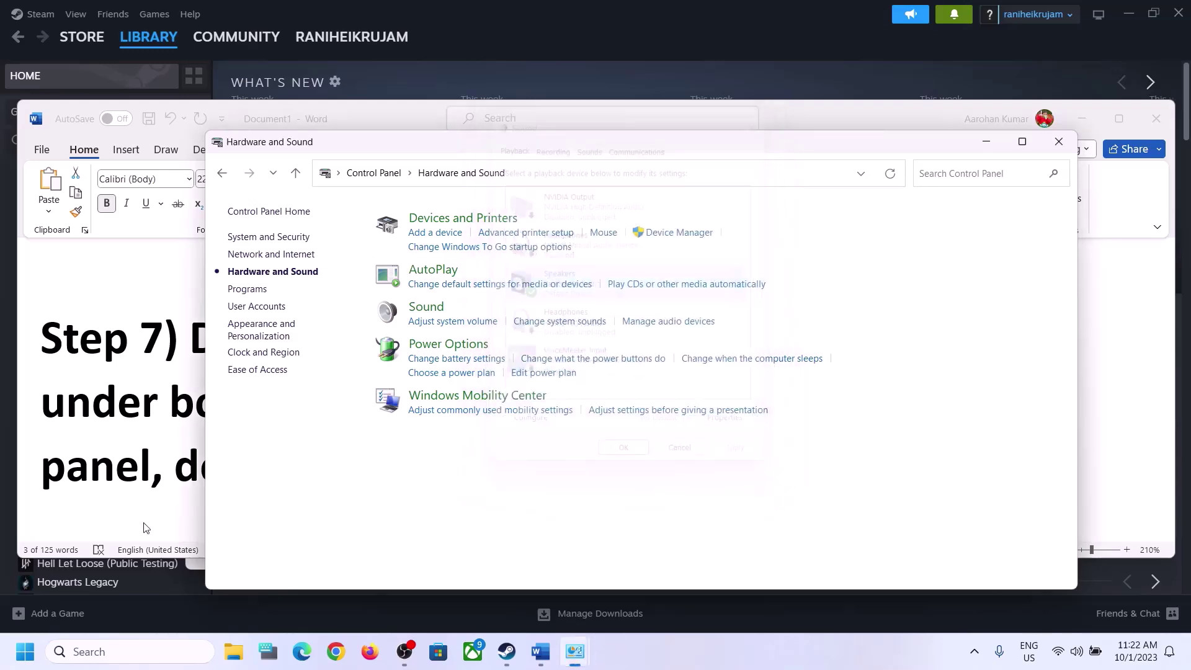
{"action": "right_click", "coordinate": [25, 651]}
{"action": "left_click", "coordinate": [124, 309]}
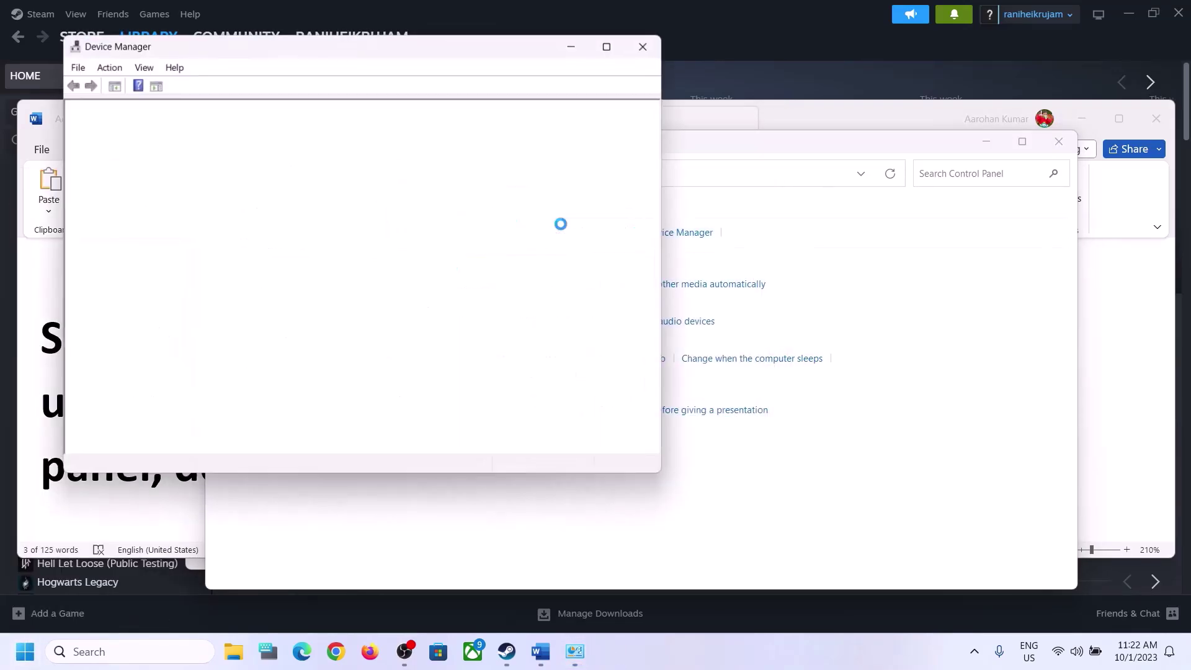
{"action": "left_click_drag", "start_coordinate": [472, 54], "coordinate": [822, 107]}
{"action": "scroll", "coordinate": [532, 452], "scroll_direction": "down", "scroll_amount": 1}
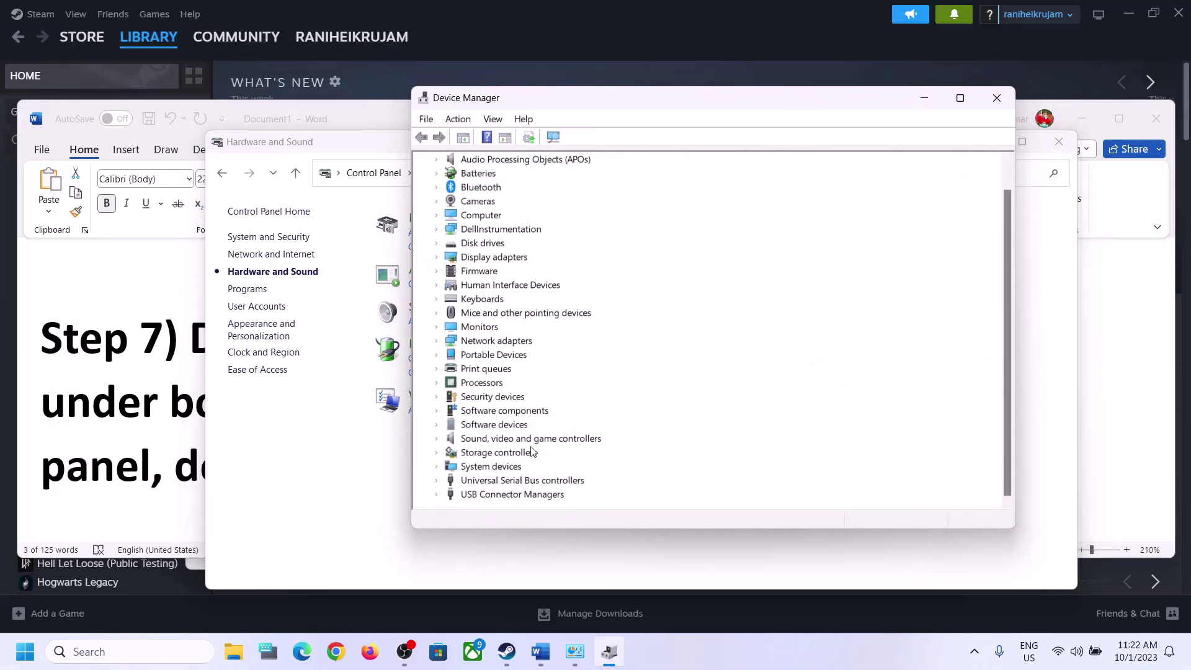
{"action": "left_click", "coordinate": [531, 438]}
{"action": "left_click", "coordinate": [436, 438]}
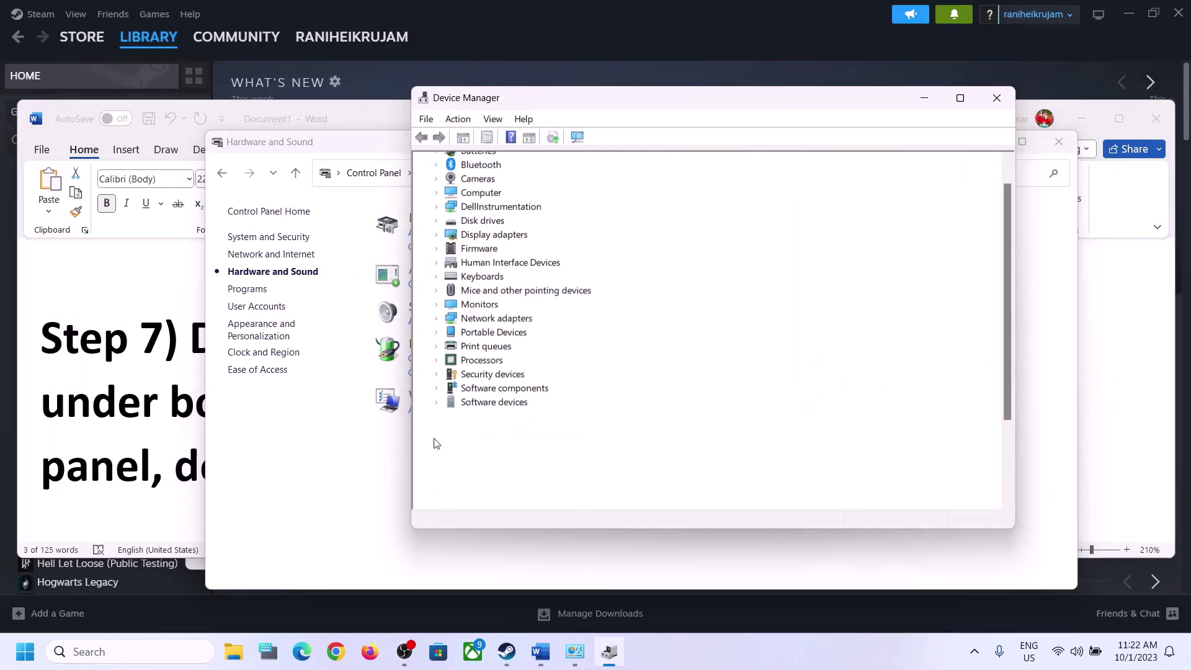
{"action": "scroll", "coordinate": [605, 441], "scroll_direction": "down", "scroll_amount": 1}
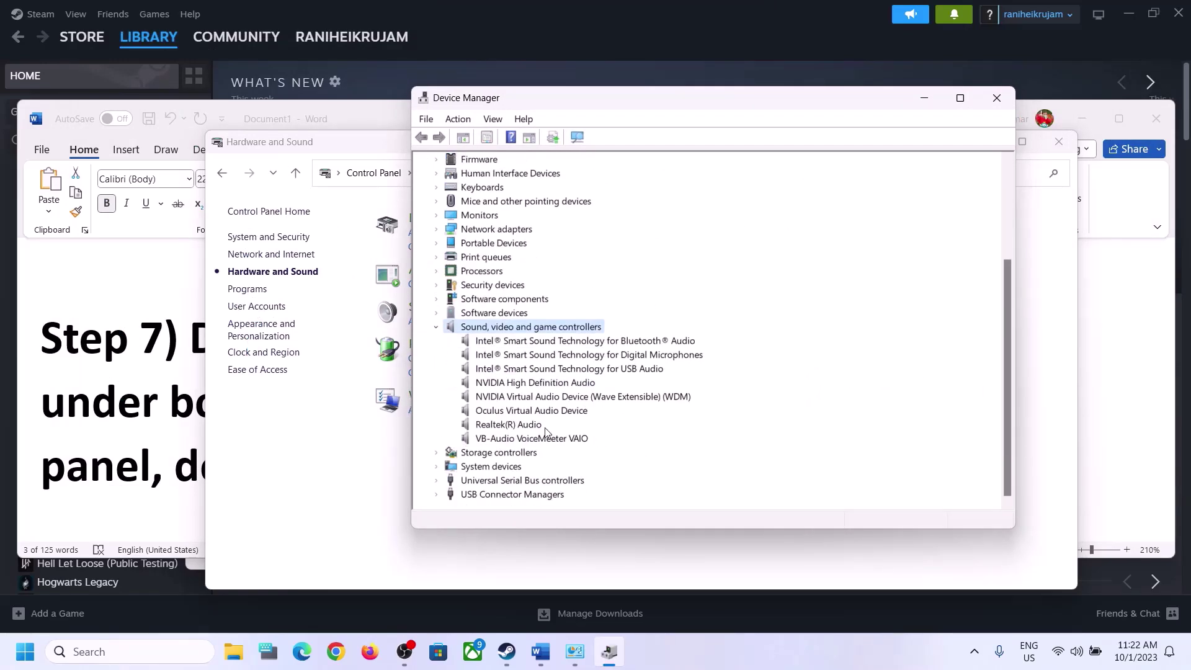
{"action": "left_click", "coordinate": [505, 427]}
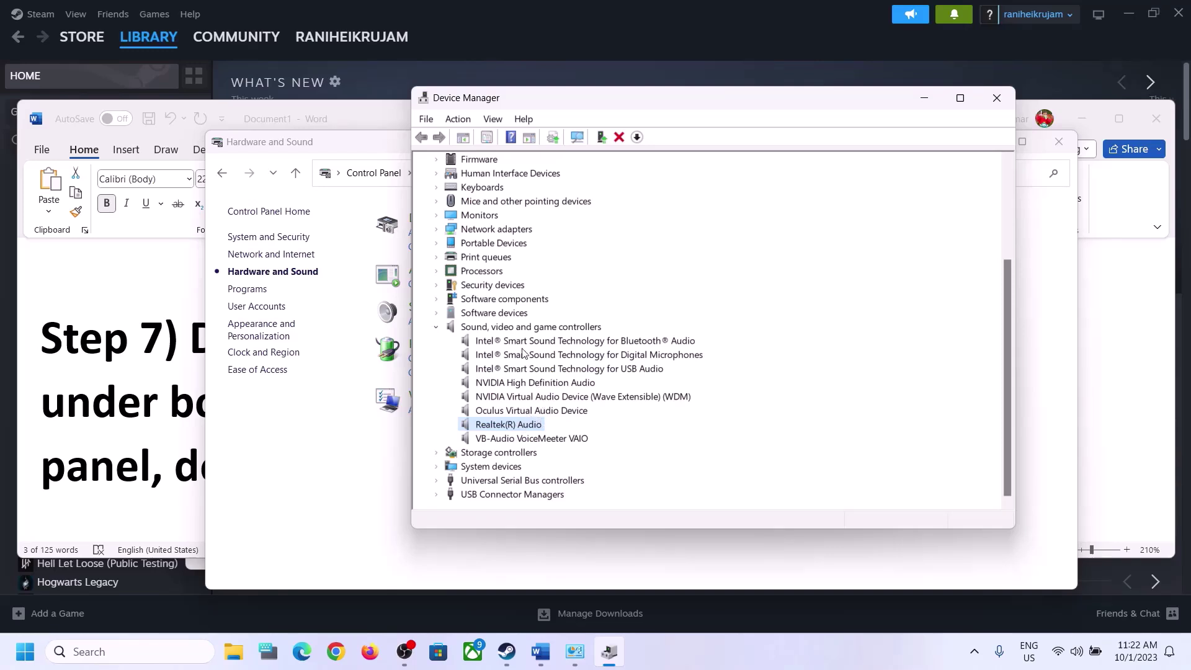
Step: Disable the VB-Audio VoiceMeeter VAIO and Oculus Virtual Audio Device
{"action": "left_click", "coordinate": [534, 438]}
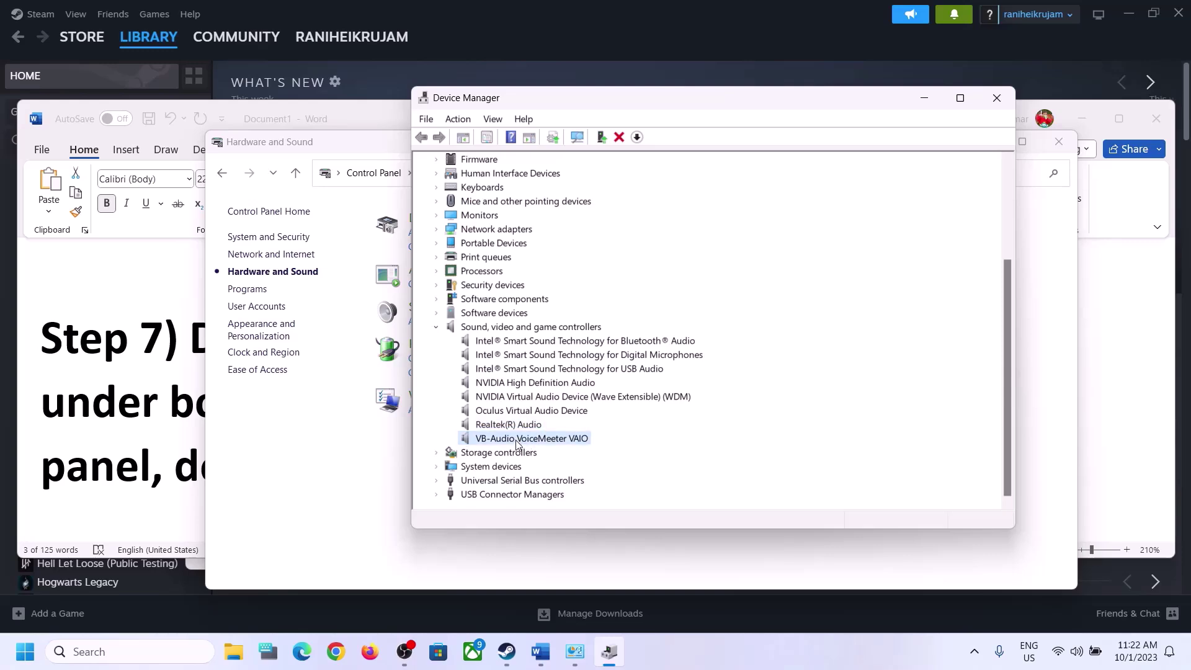
{"action": "right_click", "coordinate": [548, 447]}
{"action": "left_click", "coordinate": [618, 472]}
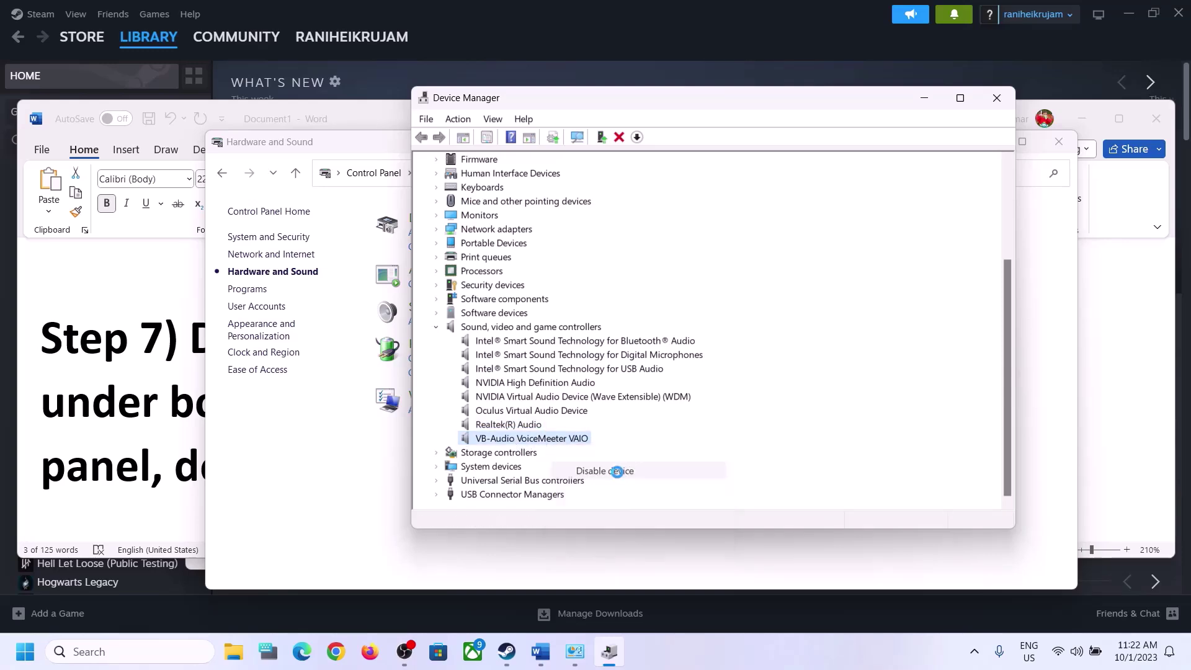
{"action": "left_click", "coordinate": [632, 345]}
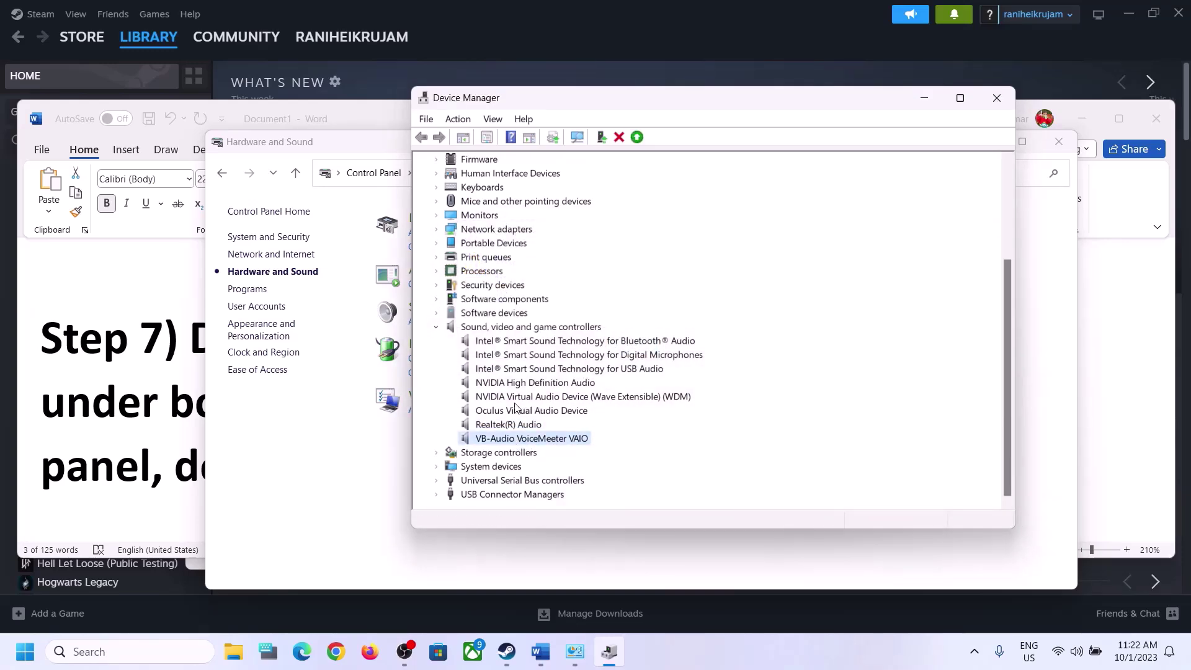
{"action": "left_click", "coordinate": [512, 468]}
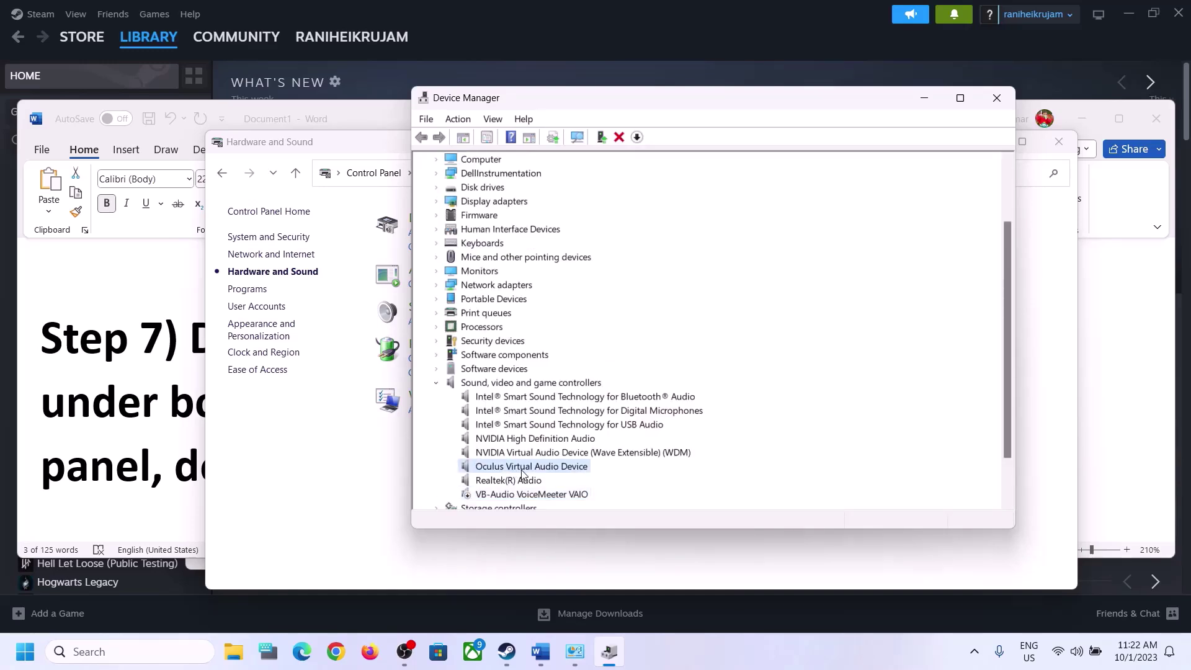
{"action": "right_click", "coordinate": [523, 471]}
{"action": "left_click", "coordinate": [581, 497]}
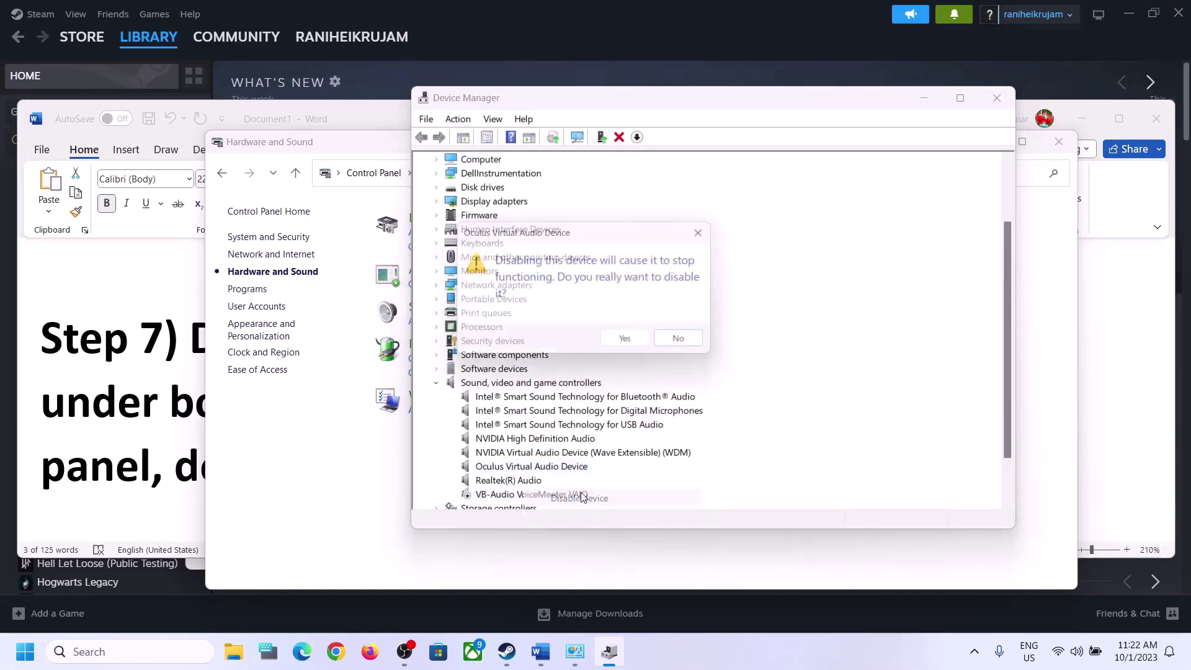
{"action": "left_click", "coordinate": [623, 344]}
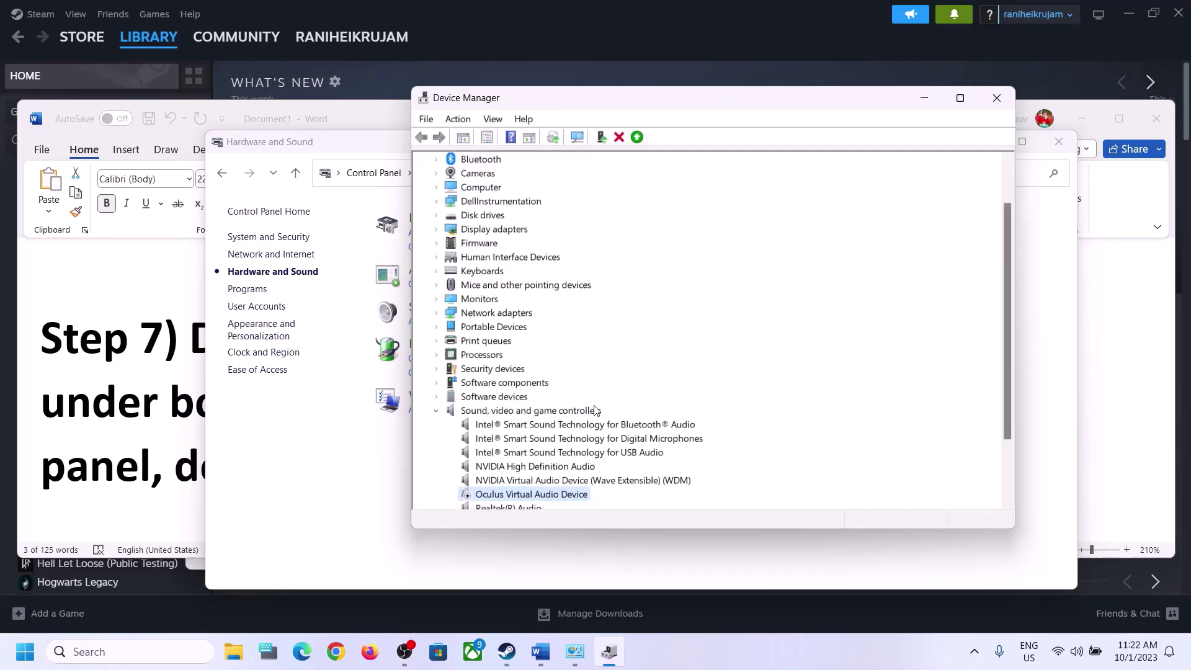
Step: Disable NVIDIA Virtual Audio Device (WDM) and NVIDIA High Definition Audio
{"action": "scroll", "coordinate": [595, 410], "scroll_direction": "down", "scroll_amount": 2}
{"action": "left_click", "coordinate": [530, 397]}
{"action": "right_click", "coordinate": [530, 402]}
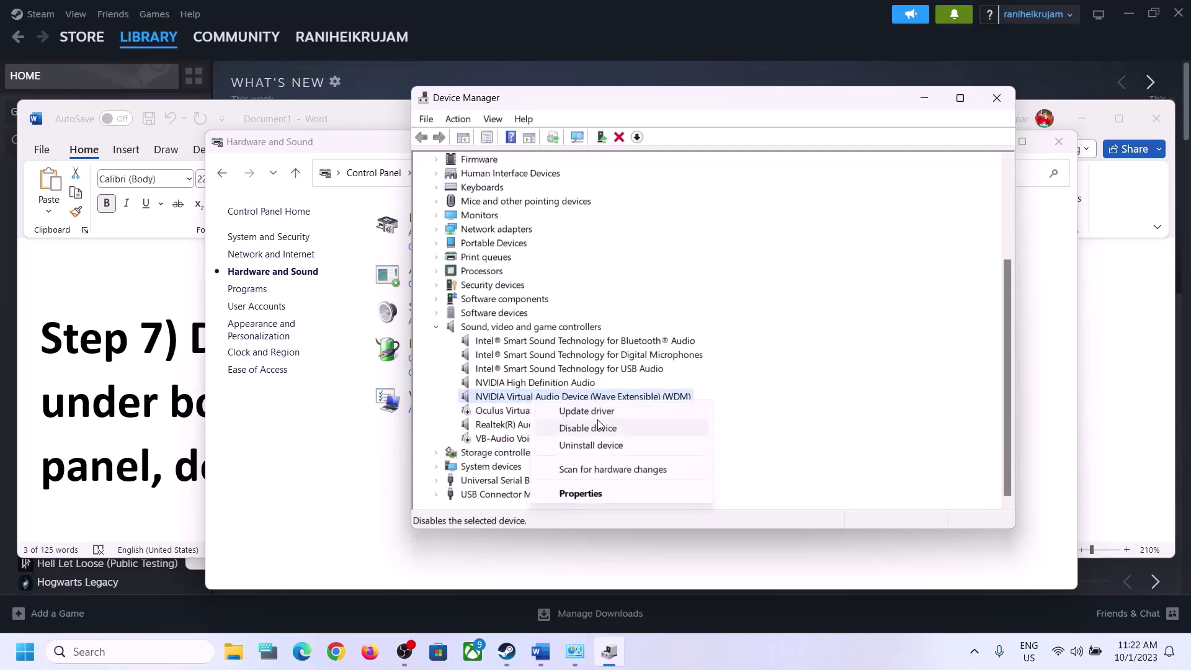
{"action": "left_click", "coordinate": [597, 428]}
{"action": "left_click", "coordinate": [627, 345]}
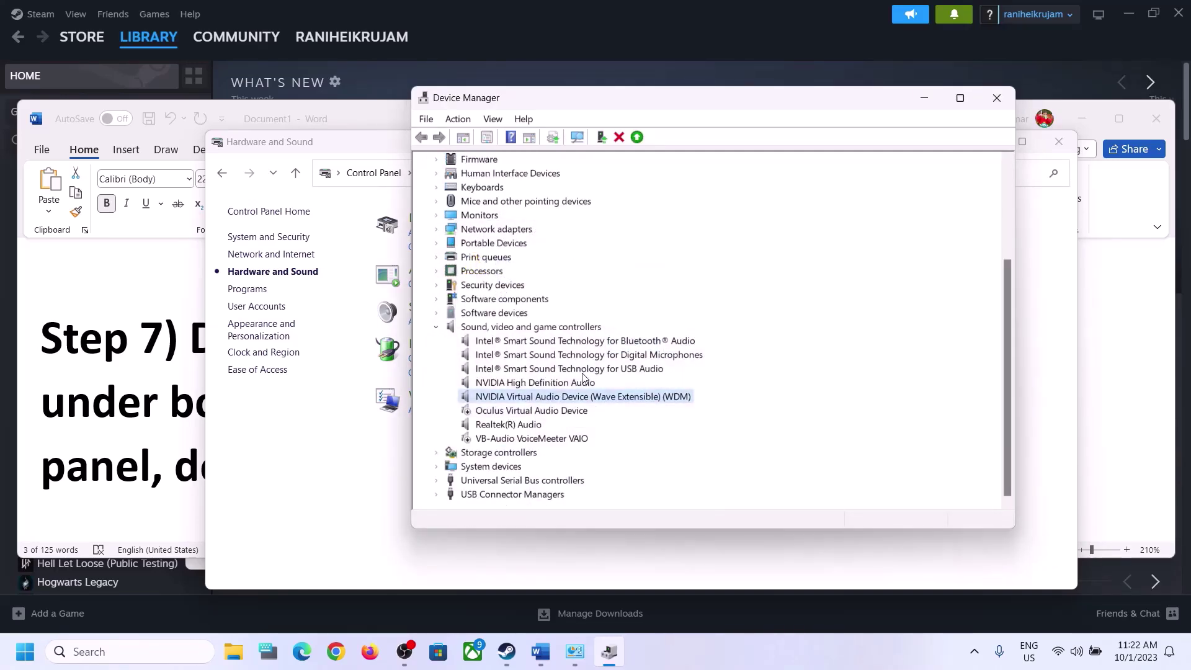
{"action": "left_click", "coordinate": [512, 482]}
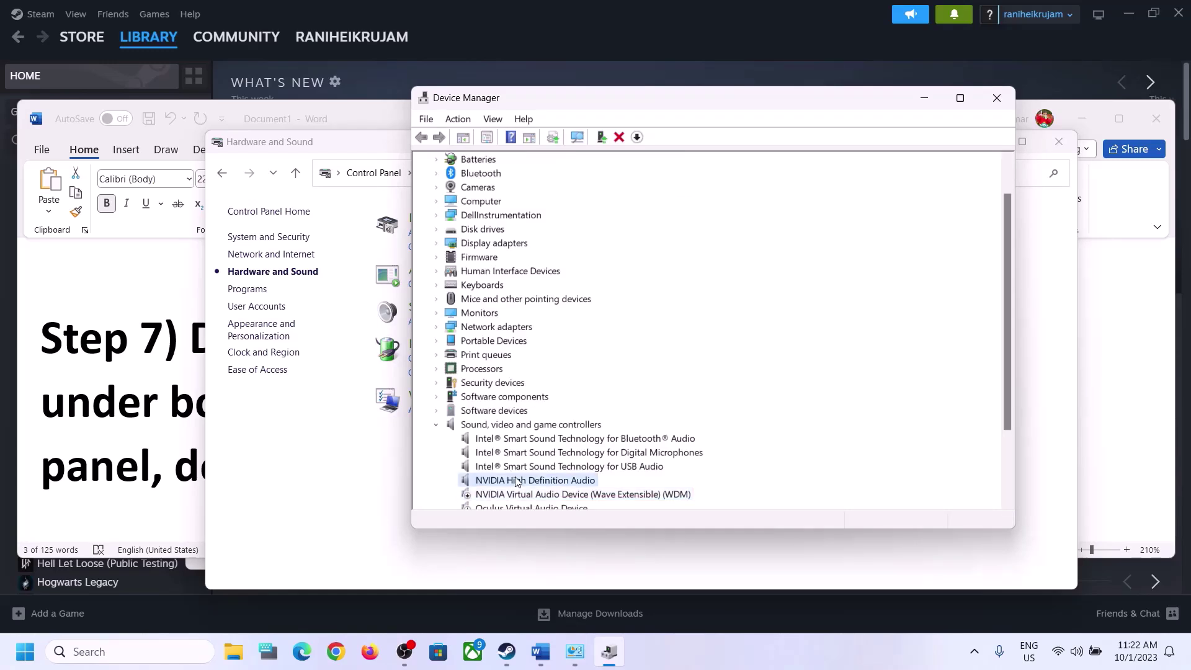
{"action": "right_click", "coordinate": [514, 481]}
{"action": "left_click", "coordinate": [579, 510]}
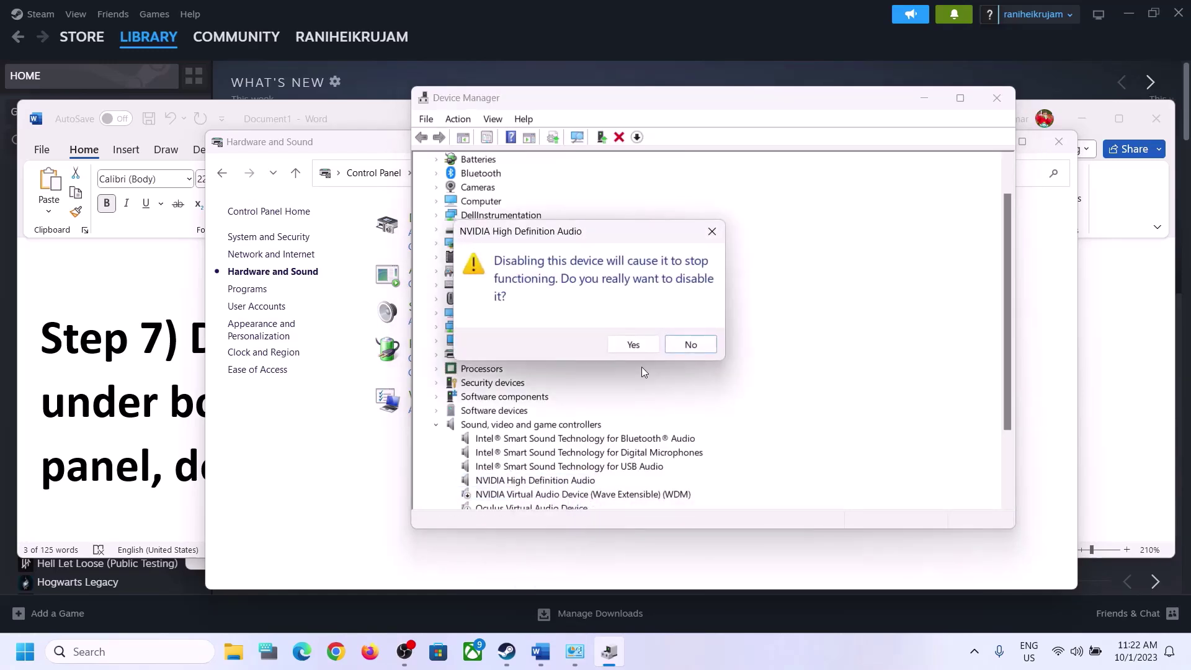
{"action": "left_click", "coordinate": [633, 342]}
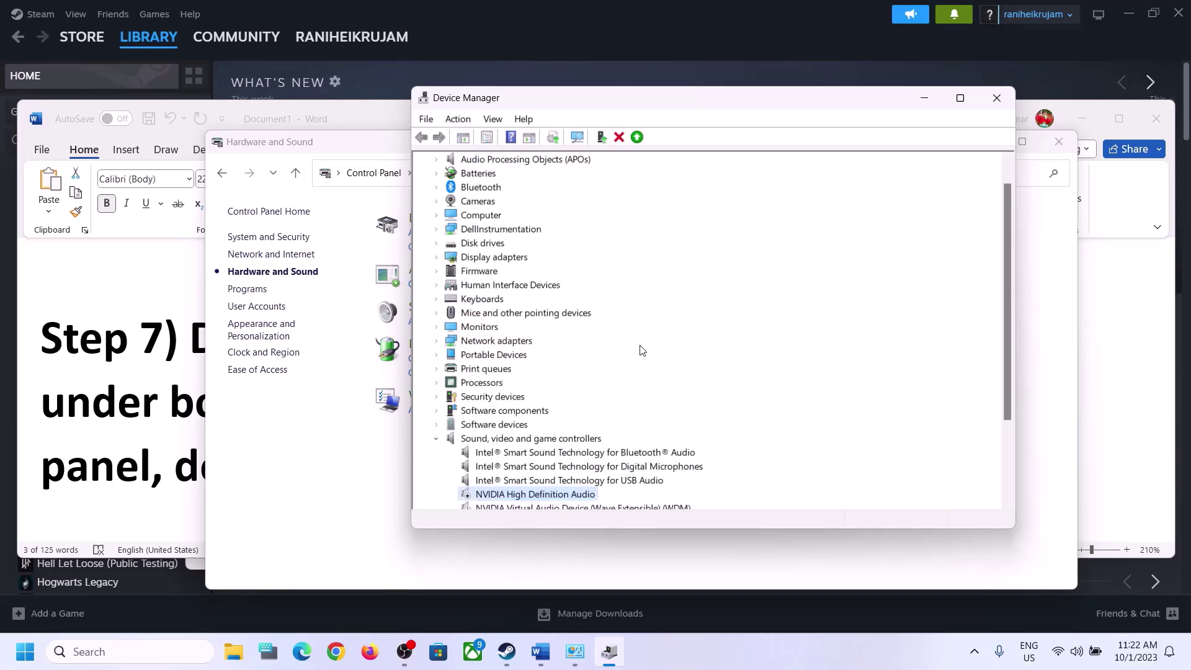
Step: Confirm Realtek(R) Audio is still enabled and close Device Manager
{"action": "scroll", "coordinate": [642, 353], "scroll_direction": "down", "scroll_amount": 3}
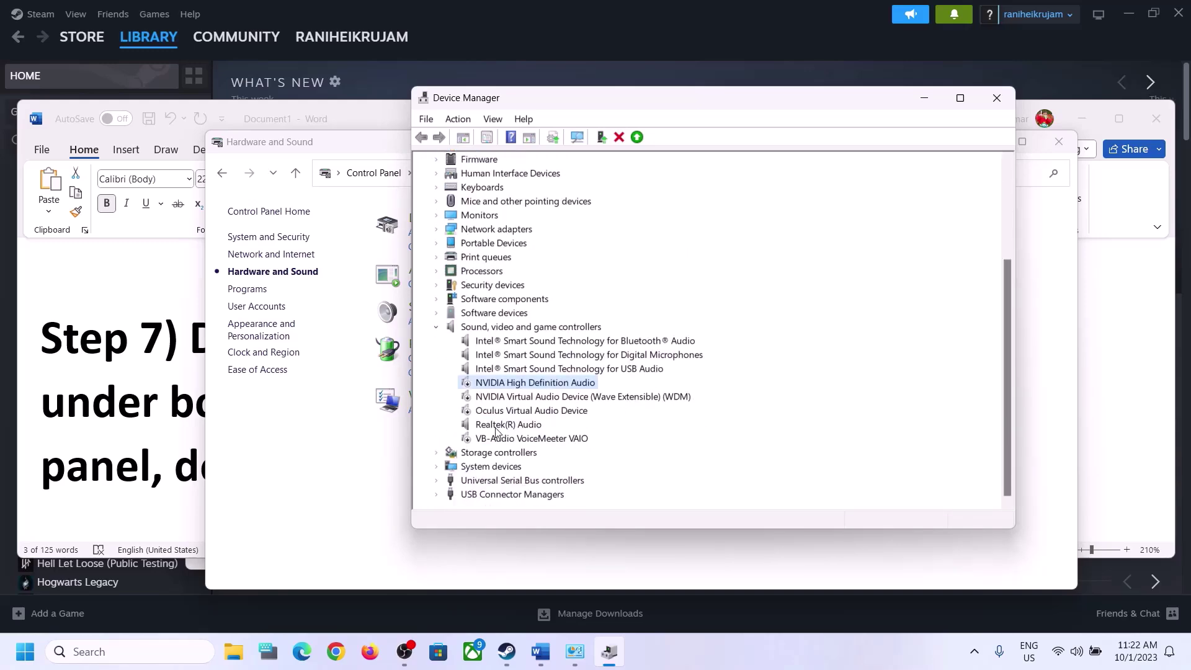
{"action": "left_click", "coordinate": [497, 426]}
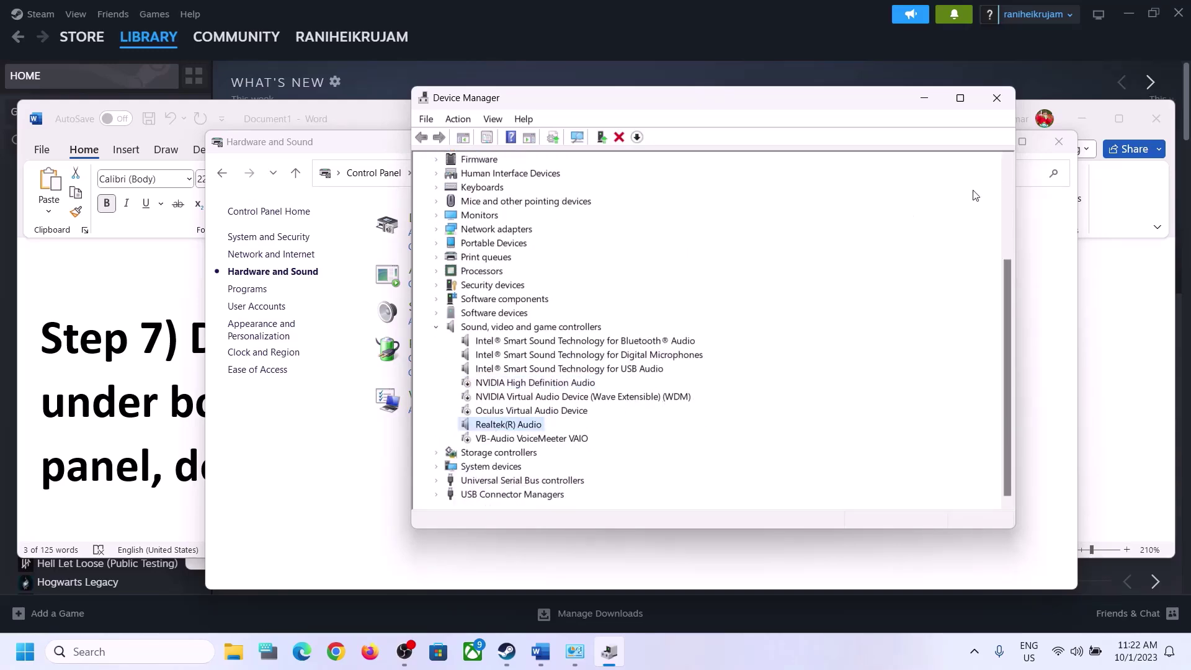
{"action": "left_click", "coordinate": [997, 97]}
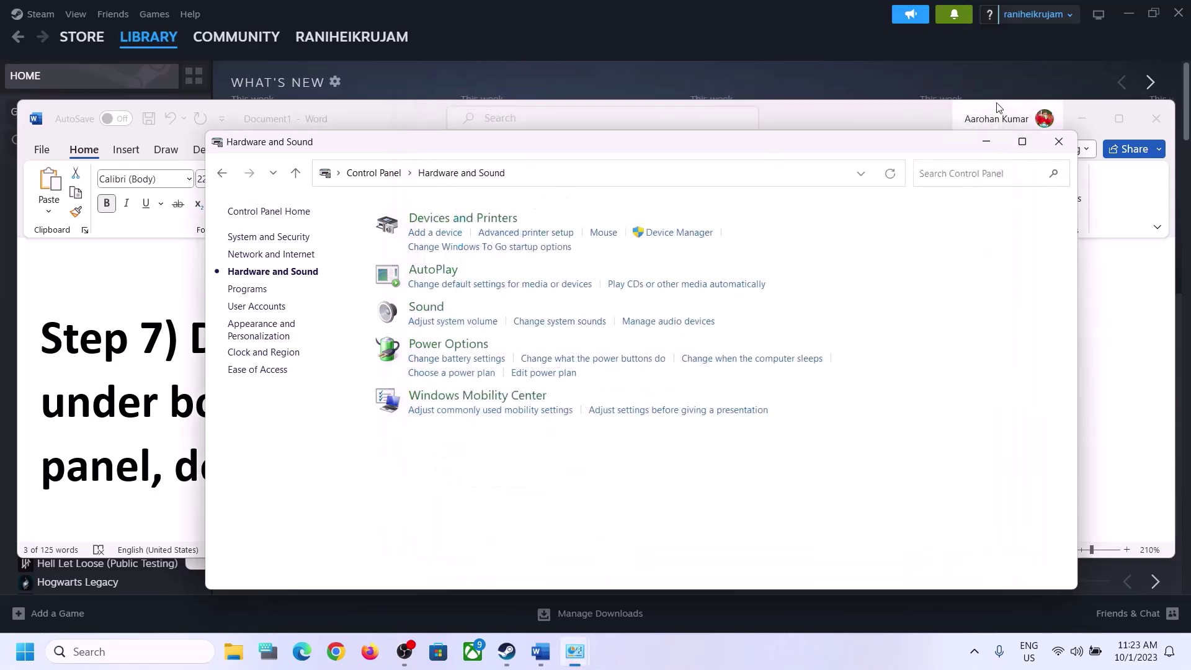
Step: Scroll the Word guide to Step 8 (Uncheck Handsfree Telephony) and copy its shell::: command
{"action": "left_click", "coordinate": [97, 417]}
{"action": "scroll", "coordinate": [579, 417], "scroll_direction": "down", "scroll_amount": 3}
{"action": "scroll", "coordinate": [463, 440], "scroll_direction": "down", "scroll_amount": 5}
{"action": "left_click_drag", "start_coordinate": [199, 313], "coordinate": [737, 319]}
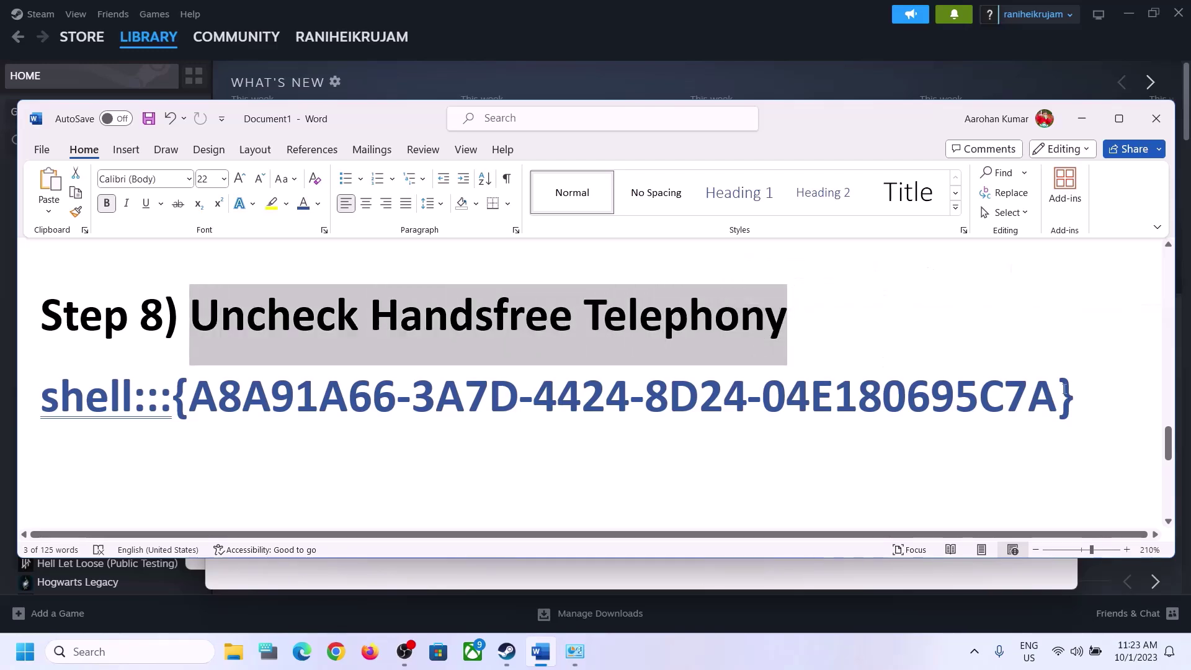
{"action": "left_click_drag", "start_coordinate": [1094, 391], "coordinate": [116, 404]}
{"action": "right_click", "coordinate": [115, 407]}
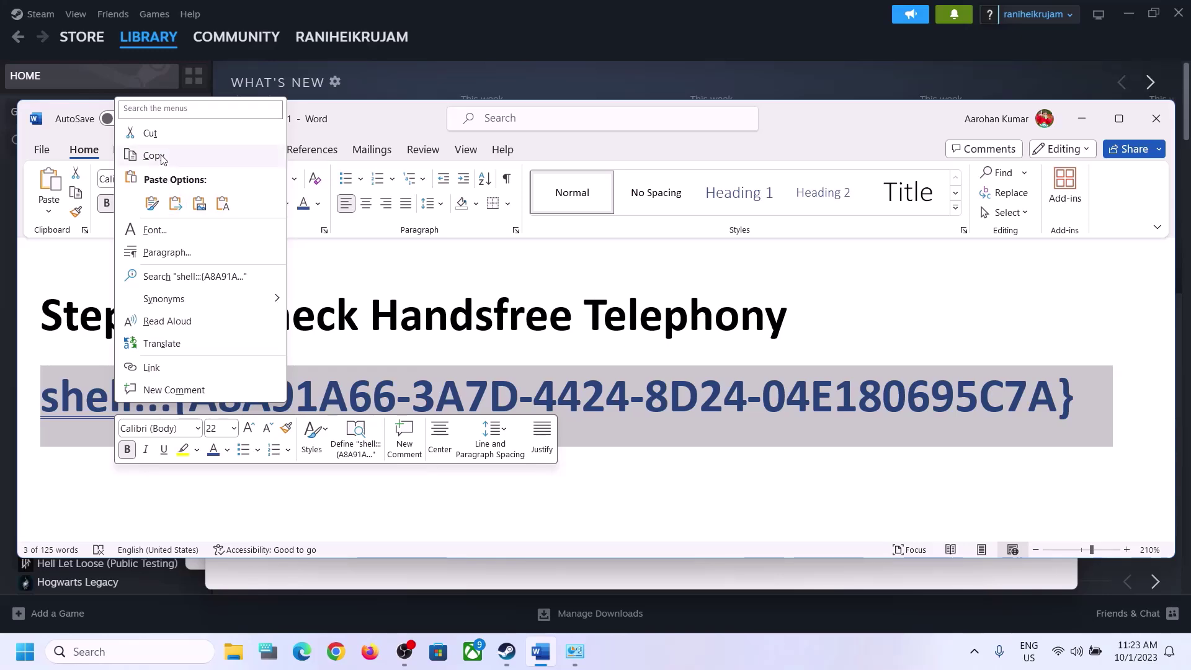
{"action": "left_click", "coordinate": [160, 156]}
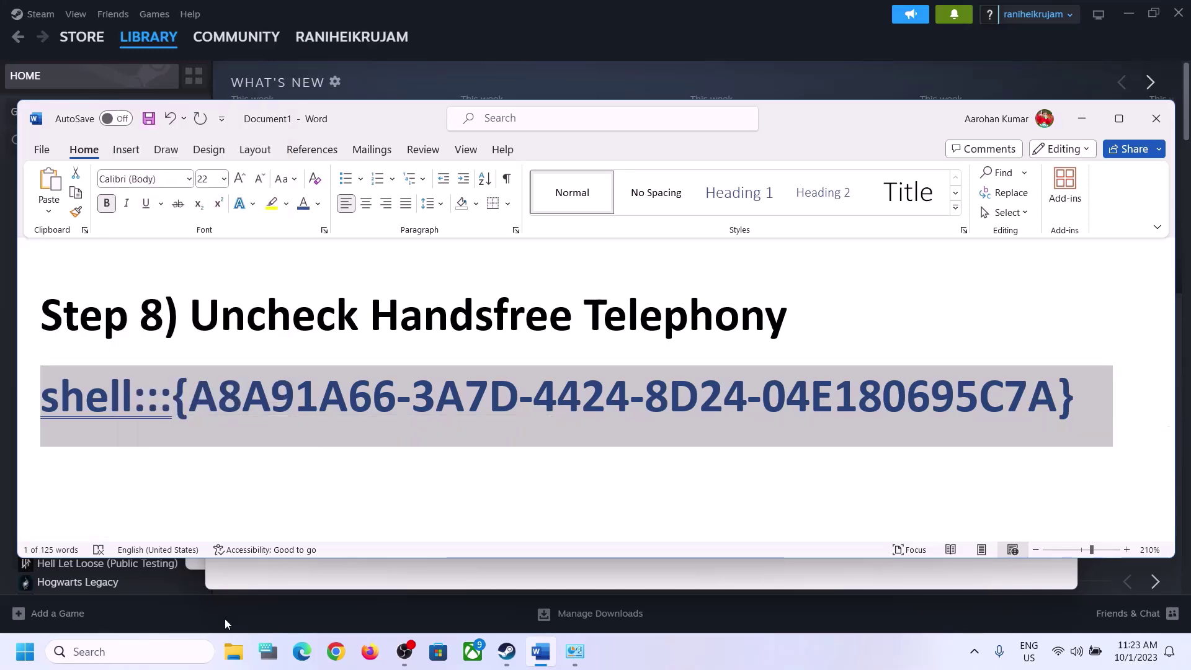
{"action": "left_click", "coordinate": [165, 651]}
Step: Run the pasted shell:::{A8A91A66-…} path to open Devices and Printers
{"action": "type", "text": "run"}
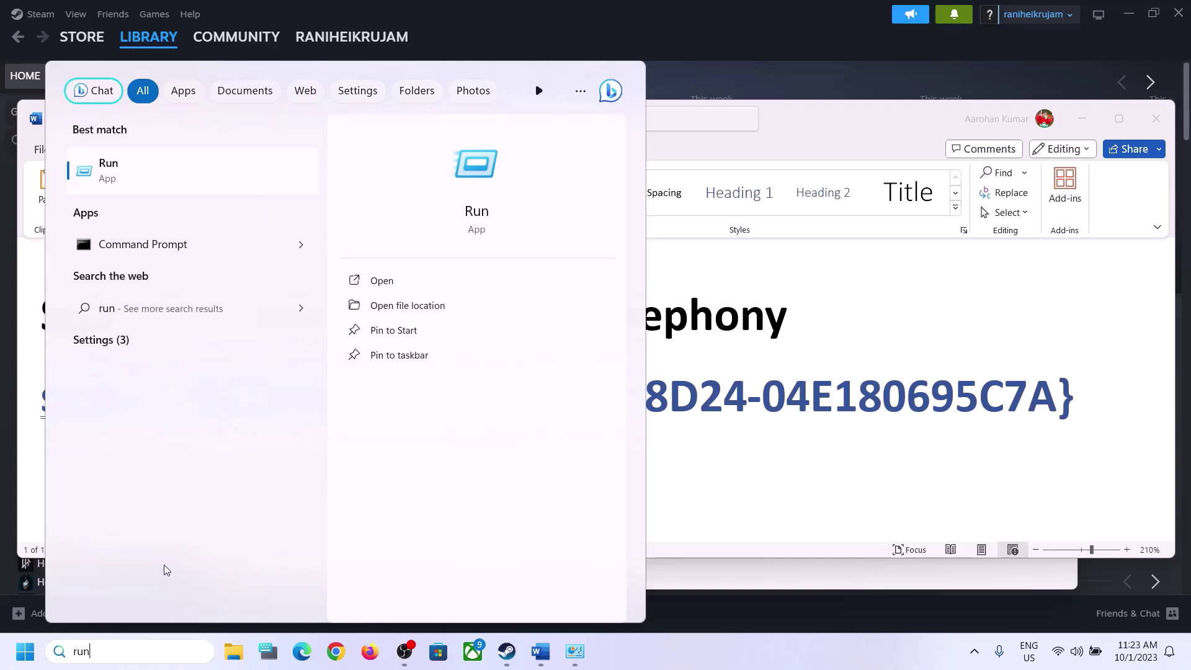
{"action": "left_click", "coordinate": [128, 190]}
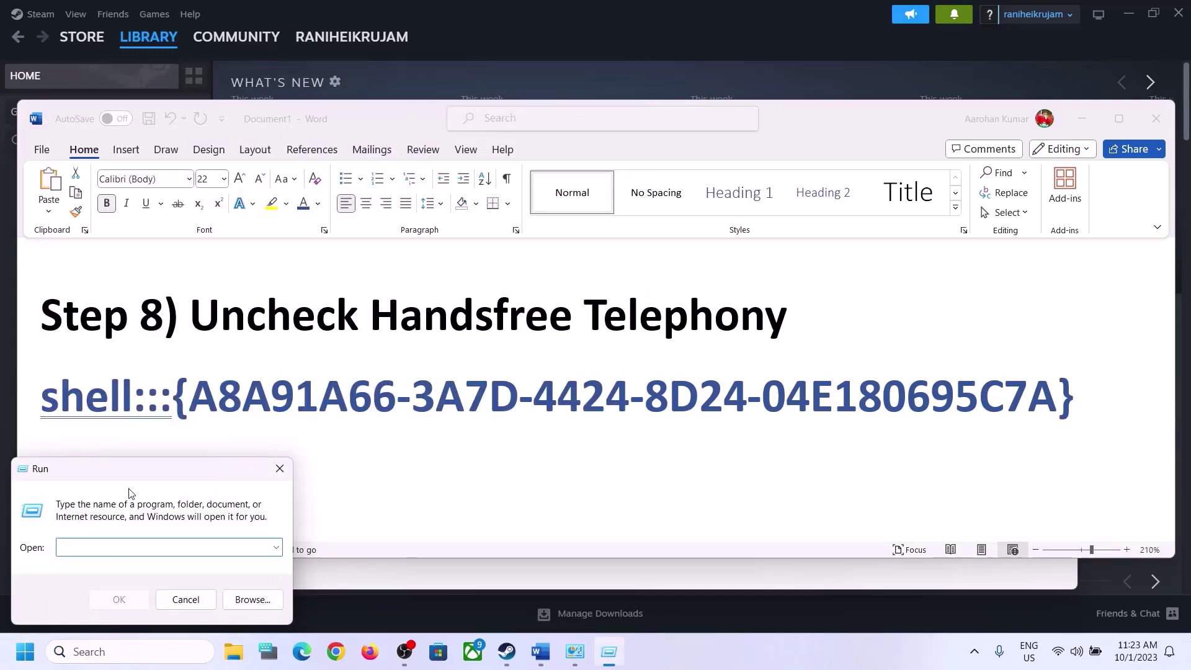
{"action": "key", "text": "ctrl+v"}
{"action": "left_click", "coordinate": [119, 599]}
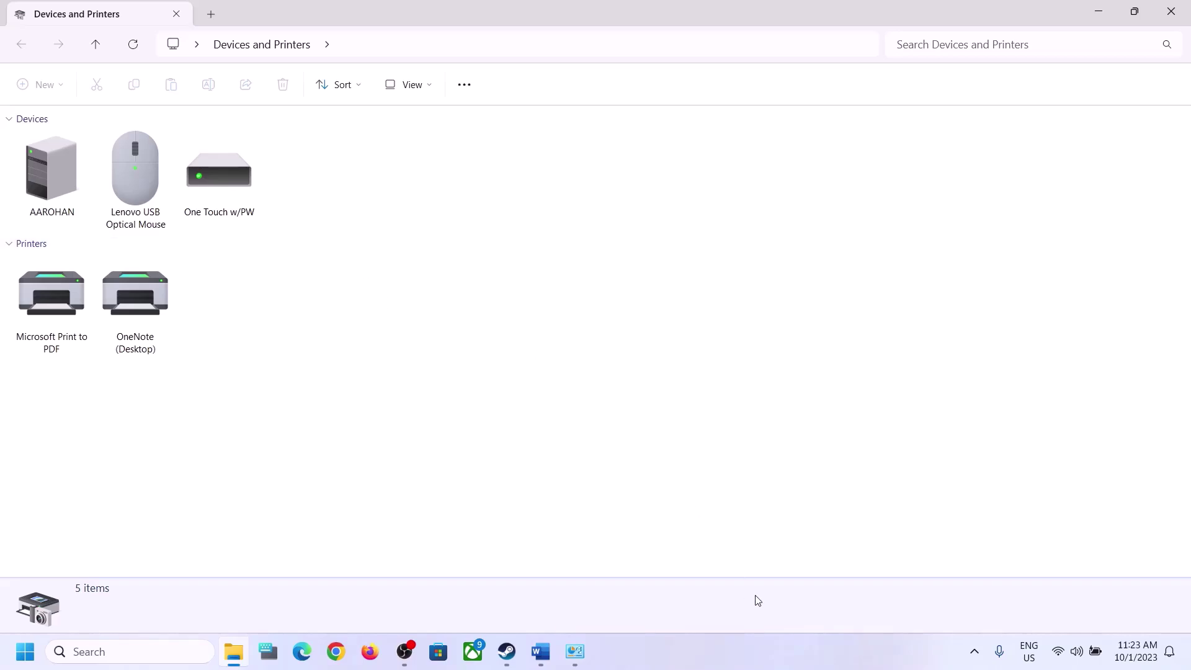
{"action": "left_click", "coordinate": [768, 659]}
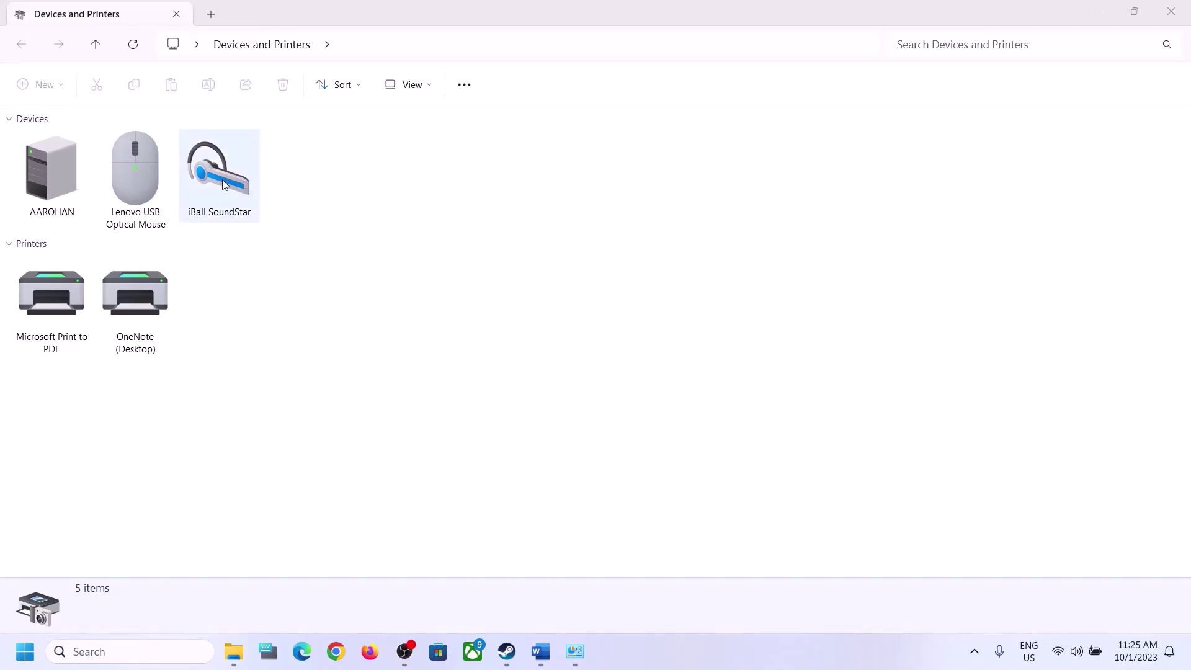
Step: Uncheck Handsfree Telephony in the iBall SoundStar headset's Services properties and apply
{"action": "right_click", "coordinate": [225, 185]}
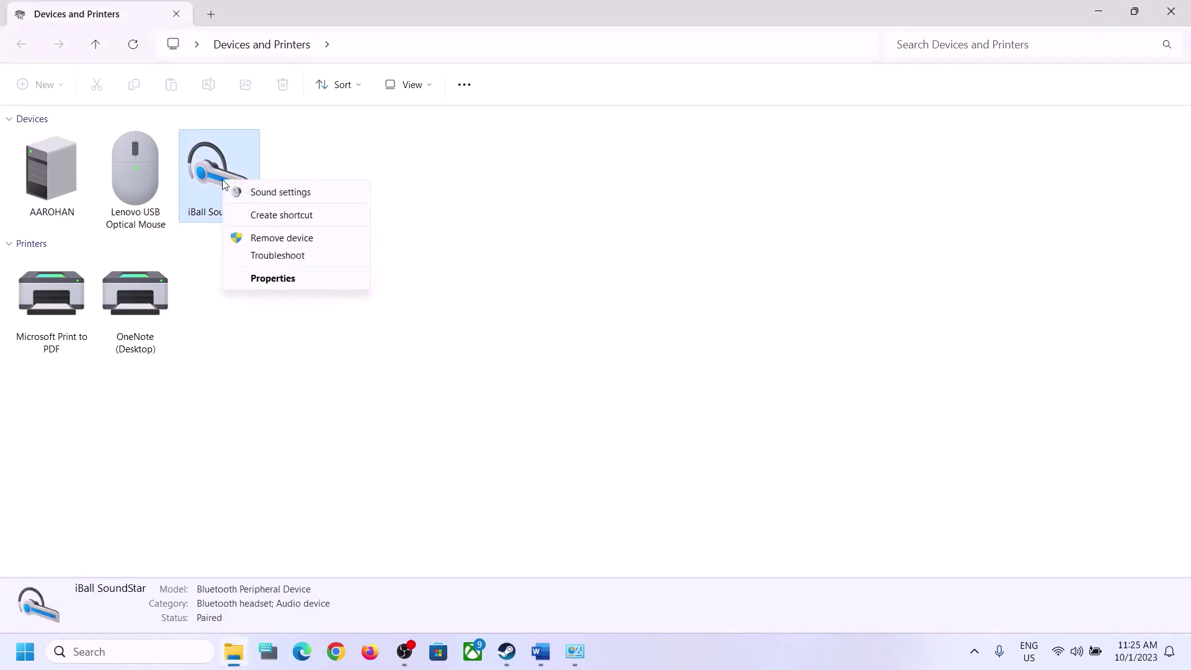
{"action": "left_click", "coordinate": [280, 278]}
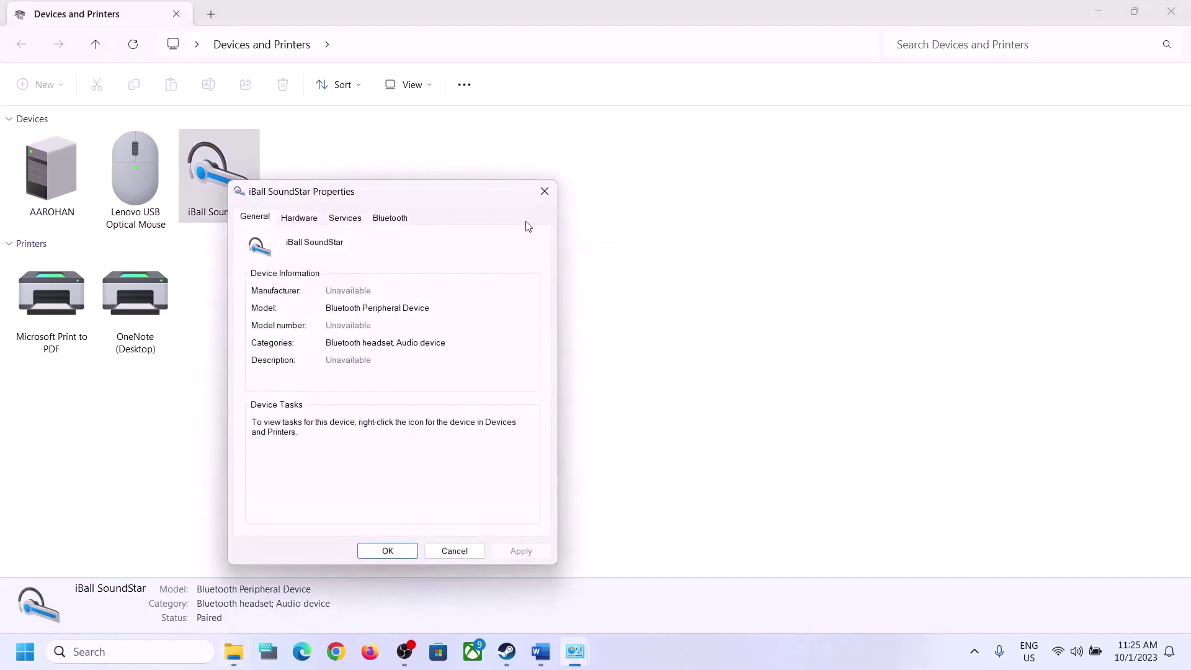
{"action": "left_click_drag", "start_coordinate": [436, 199], "coordinate": [626, 194]}
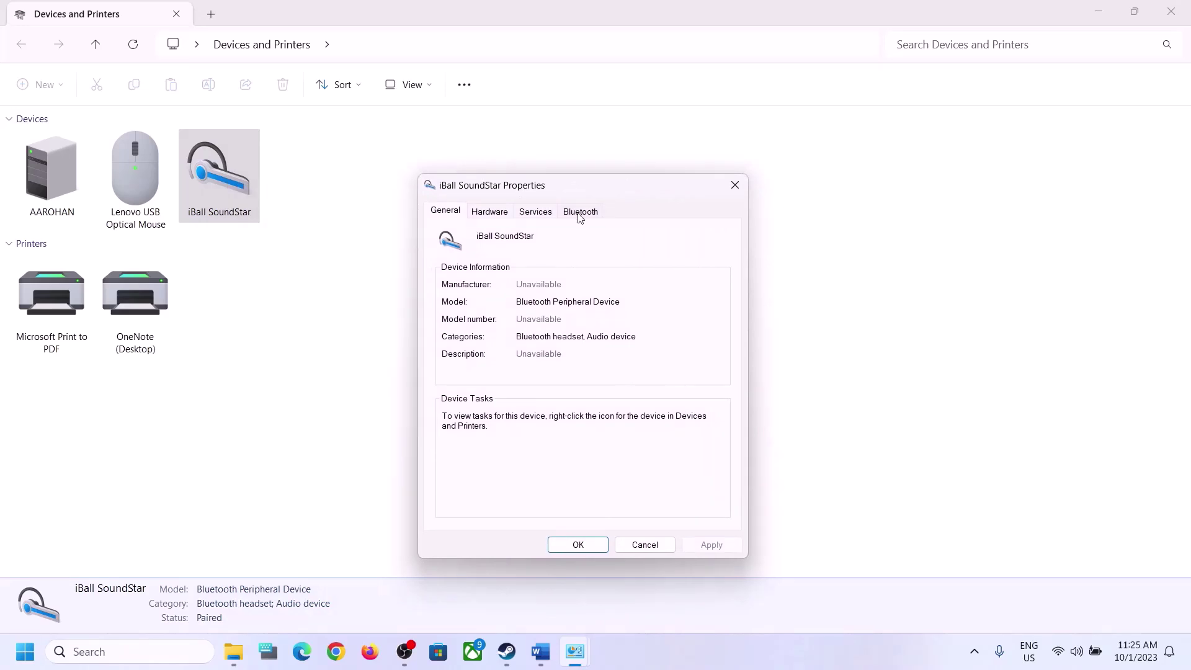
{"action": "left_click", "coordinate": [538, 213]}
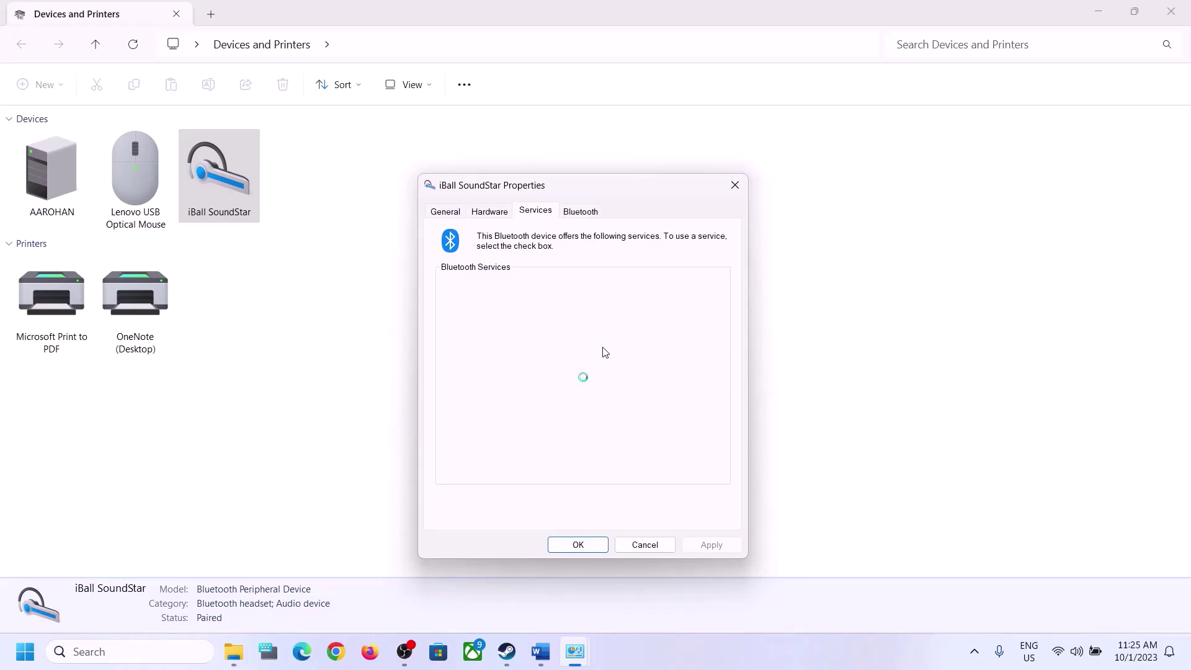
{"action": "left_click", "coordinate": [541, 652]}
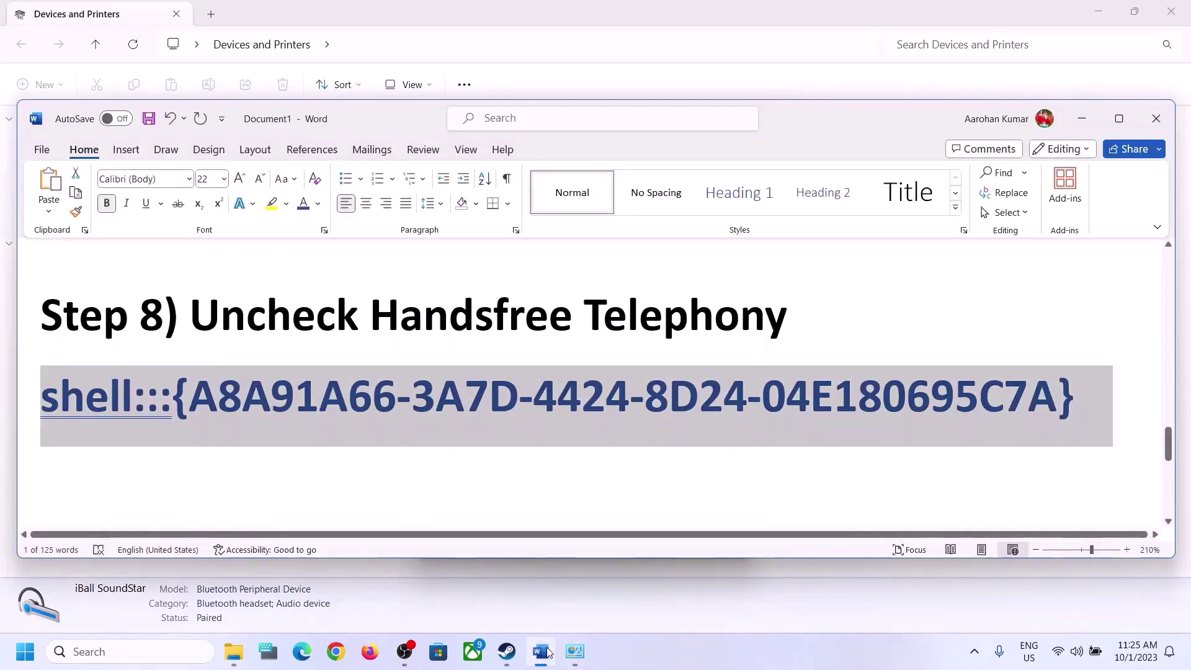
{"action": "left_click", "coordinate": [548, 652]}
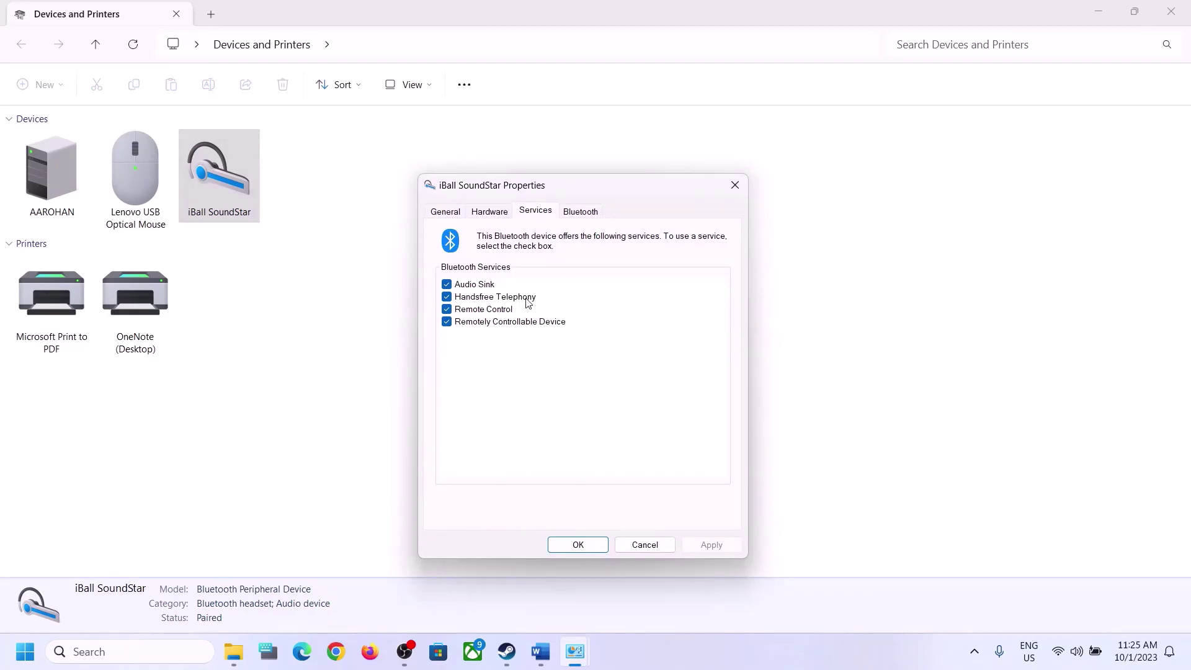
{"action": "left_click", "coordinate": [447, 297]}
{"action": "left_click", "coordinate": [719, 545]}
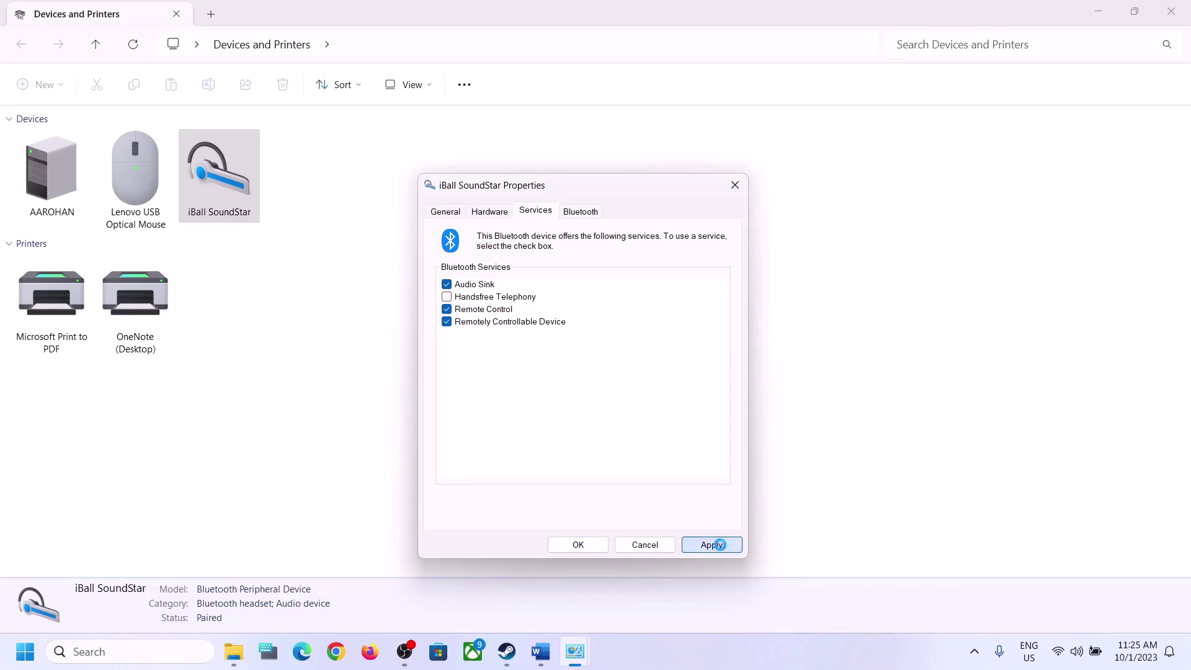
{"action": "left_click", "coordinate": [586, 549]}
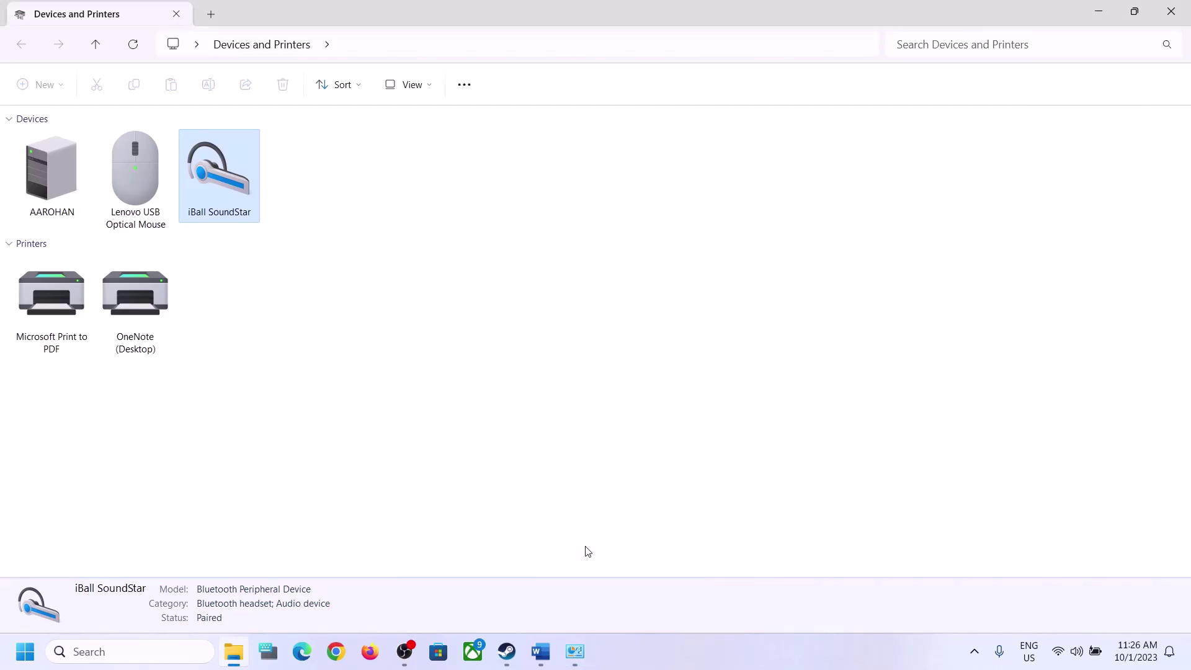
Step: Scroll the Word guide to Step 9 and highlight its phrases about disabling the internal microphone
{"action": "left_click", "coordinate": [542, 653]}
{"action": "scroll", "coordinate": [246, 337], "scroll_direction": "down", "scroll_amount": 5}
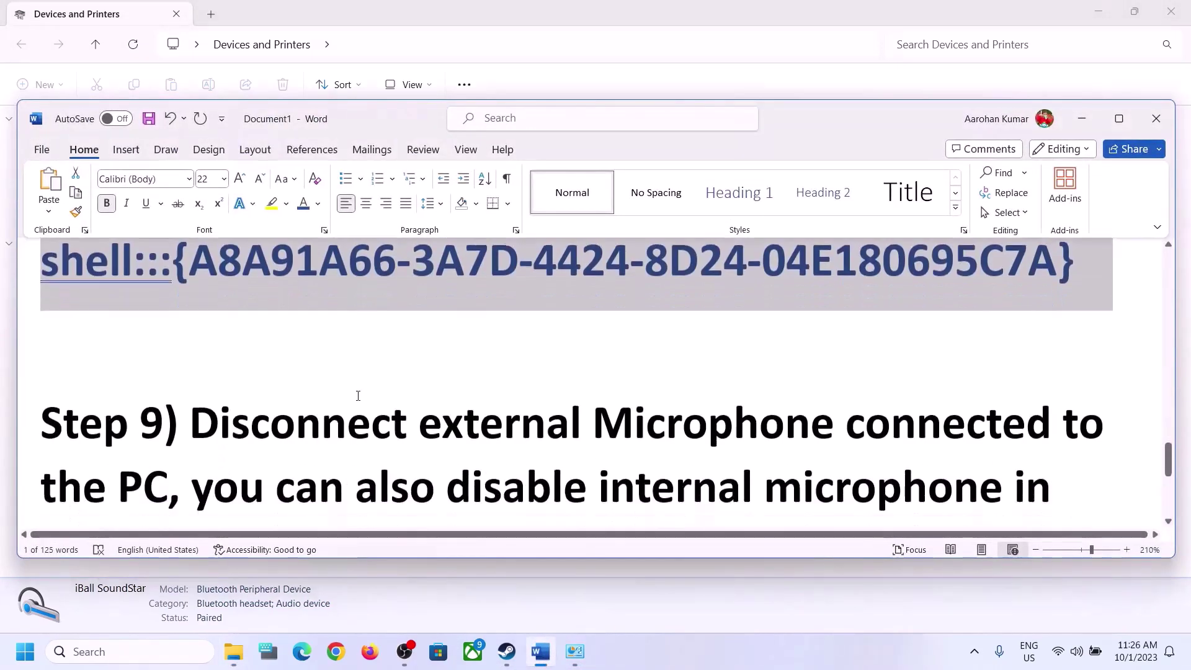
{"action": "left_click_drag", "start_coordinate": [188, 329], "coordinate": [143, 390]}
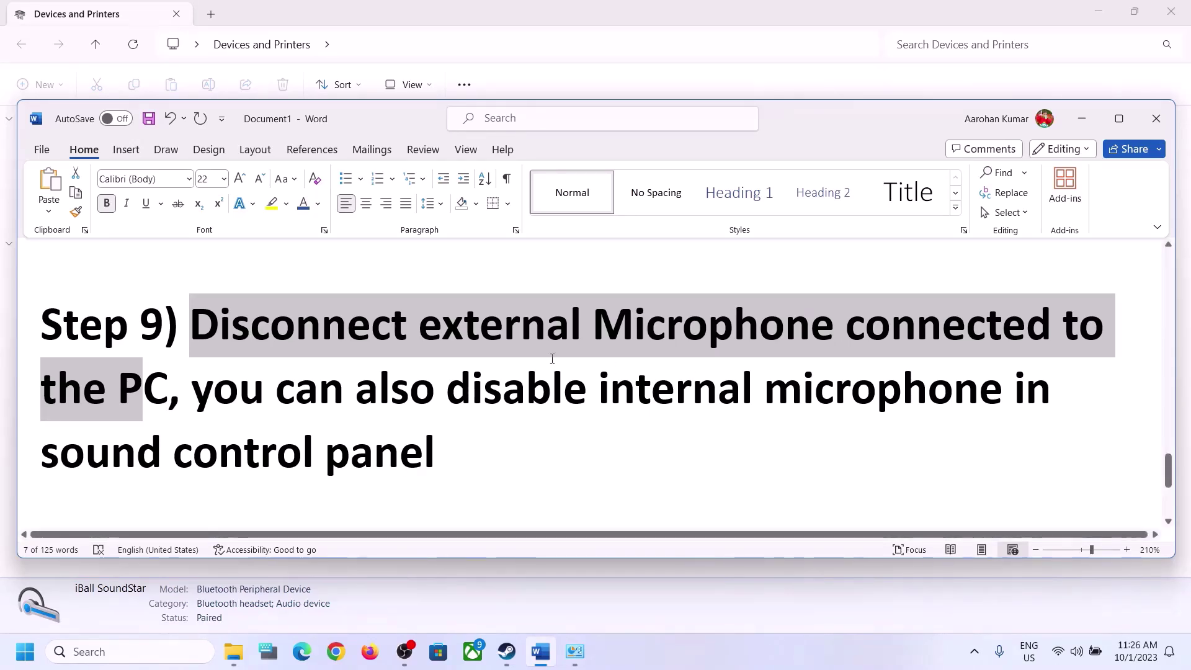
{"action": "left_click_drag", "start_coordinate": [453, 403], "coordinate": [1012, 397]}
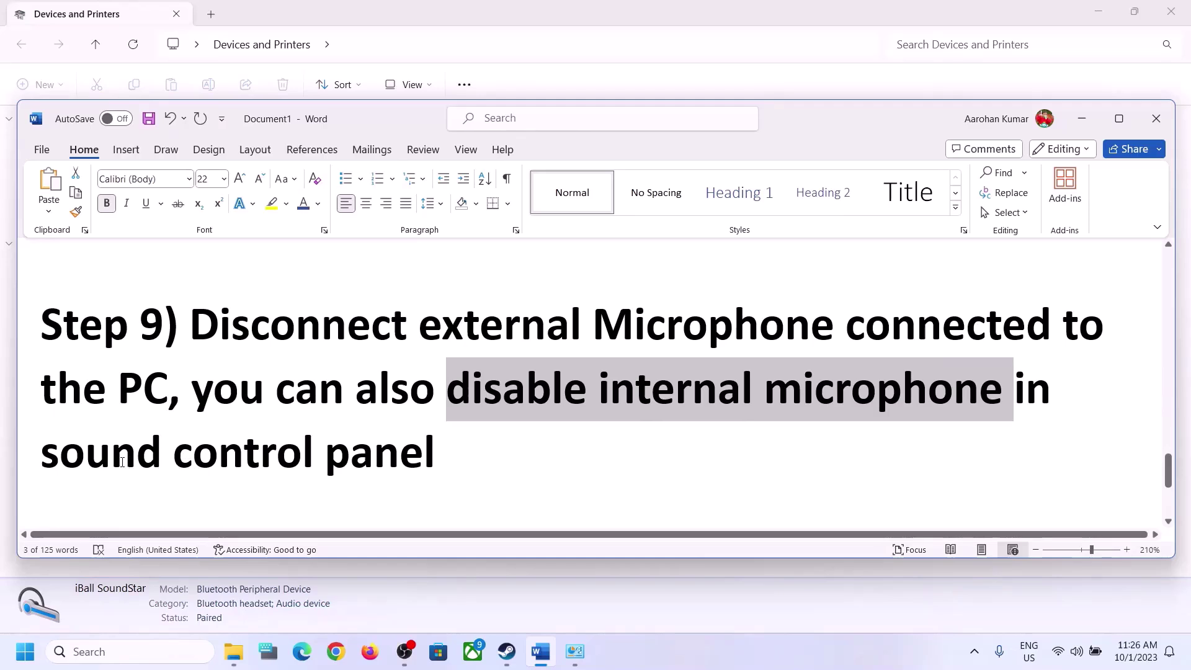
{"action": "left_click_drag", "start_coordinate": [41, 453], "coordinate": [335, 462]}
{"action": "left_click_drag", "start_coordinate": [192, 390], "coordinate": [597, 390]}
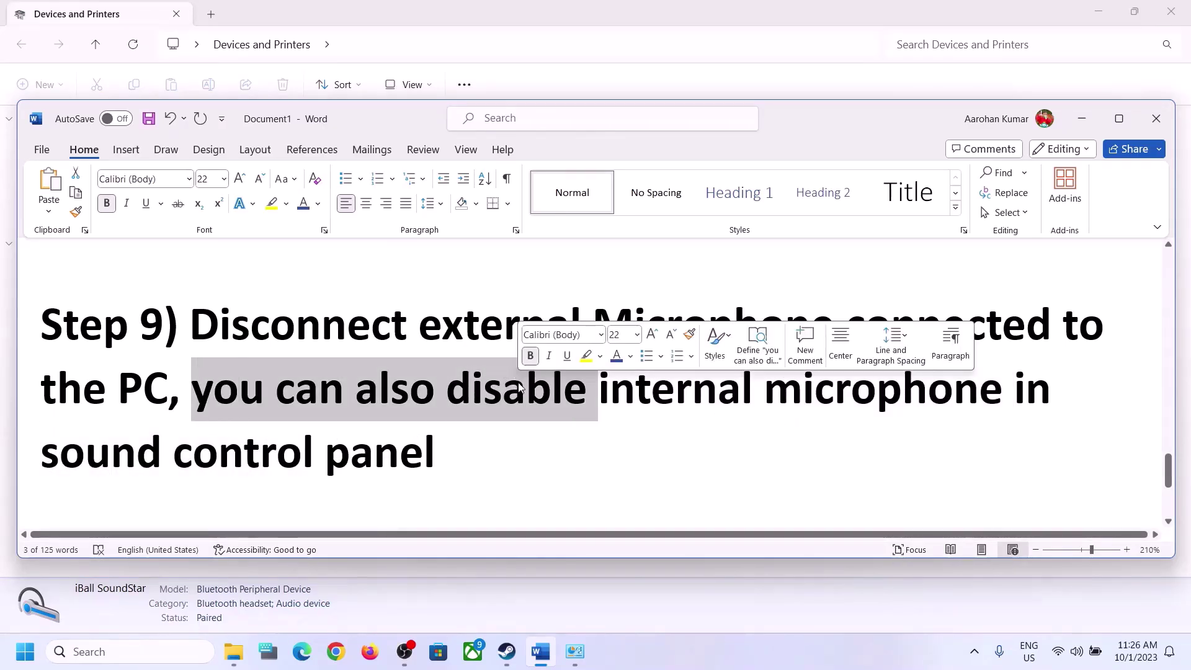
{"action": "left_click", "coordinate": [365, 440]}
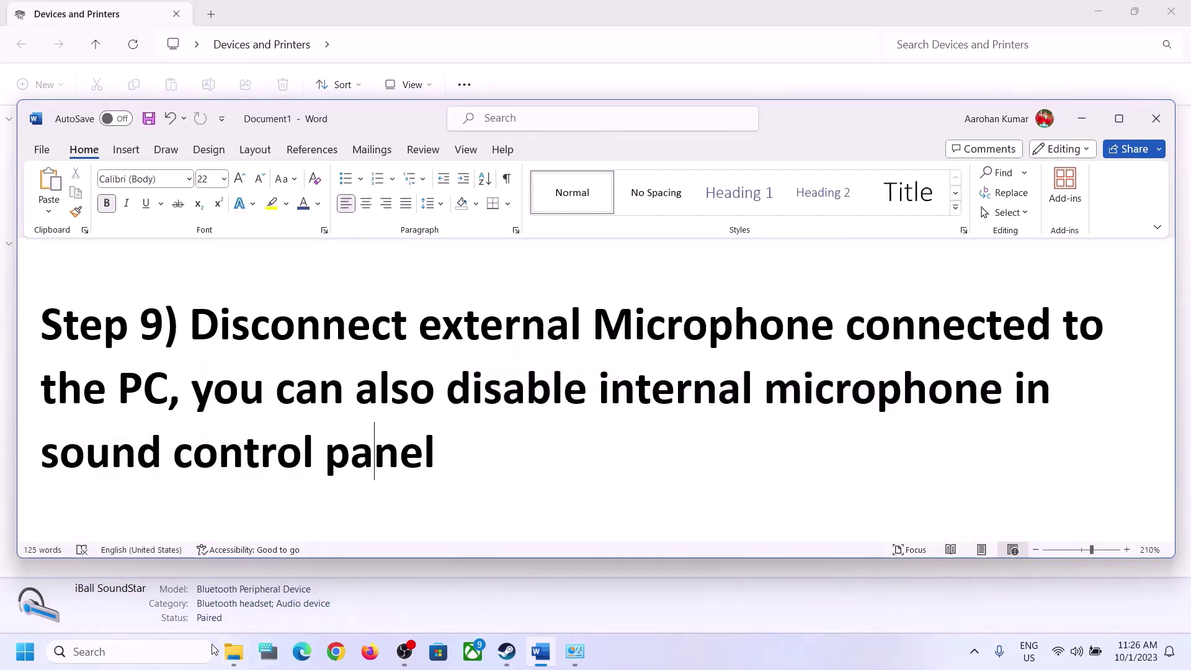
{"action": "left_click", "coordinate": [183, 647]}
Step: Open Control Panel's Hardware and Sound page
{"action": "type", "text": "control"}
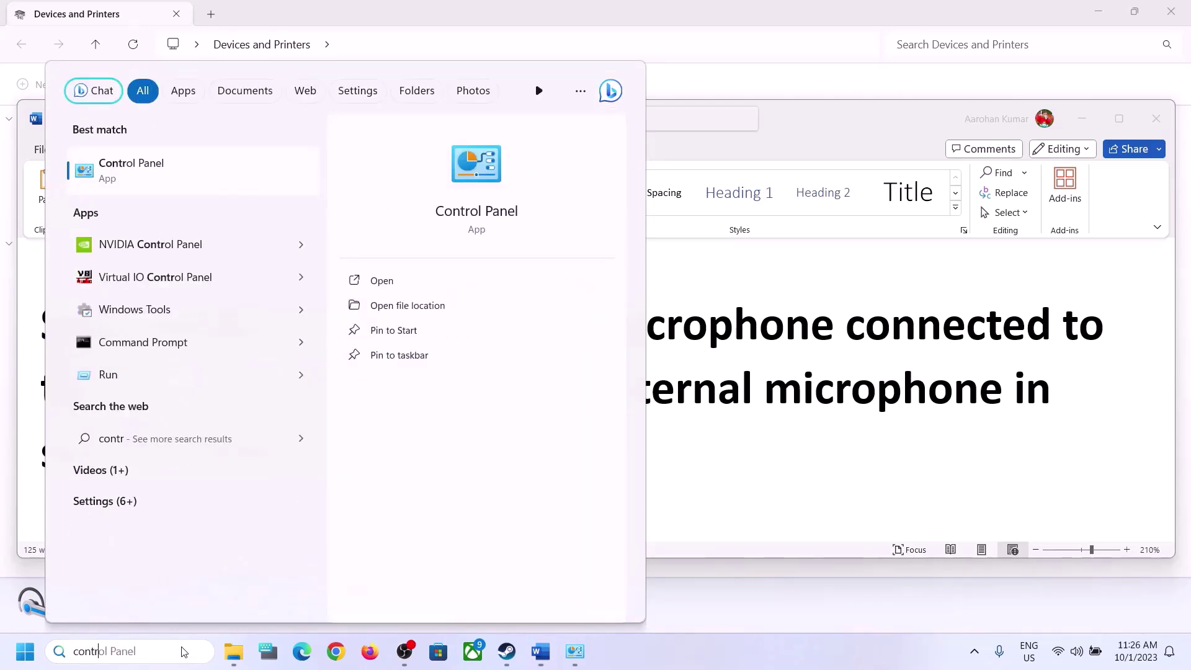
{"action": "left_click", "coordinate": [147, 169]}
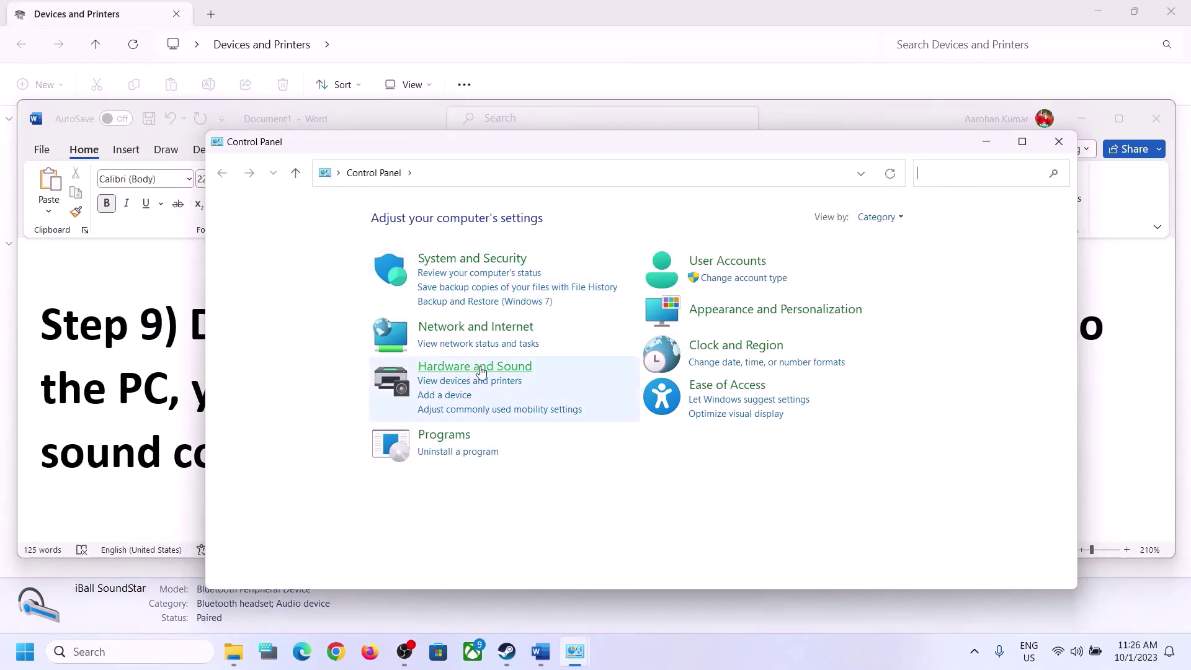
{"action": "left_click", "coordinate": [442, 368]}
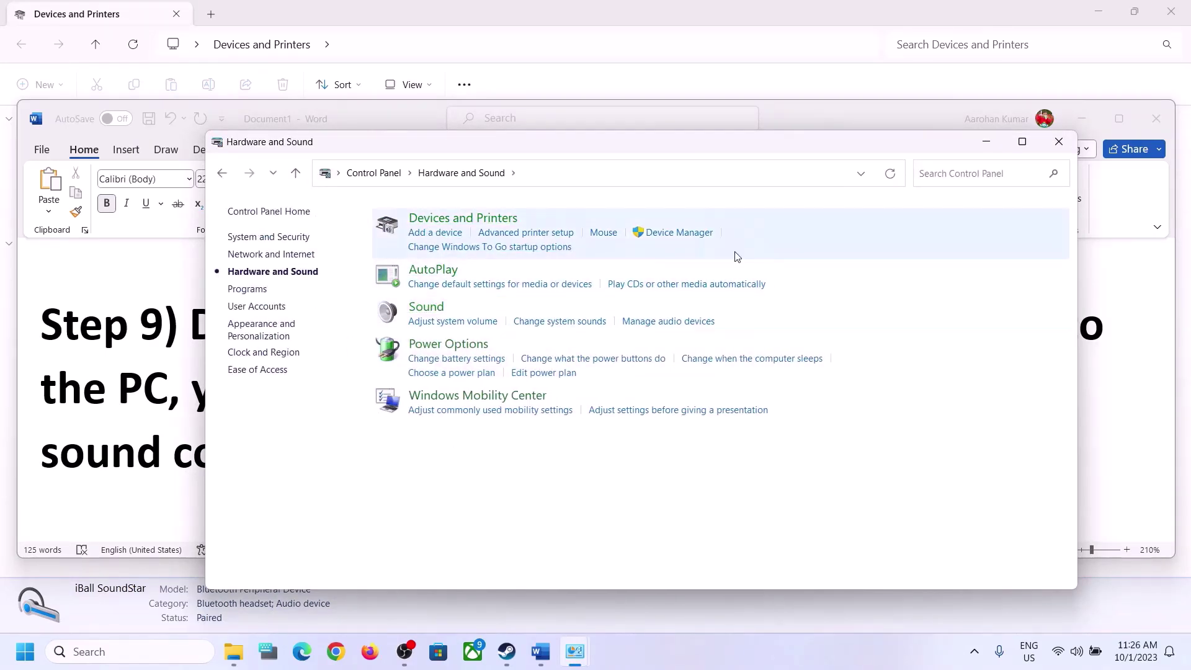
Step: Inspect the Speakers and Microphone Array devices in the Sound window, then close it
{"action": "left_click", "coordinate": [227, 293]}
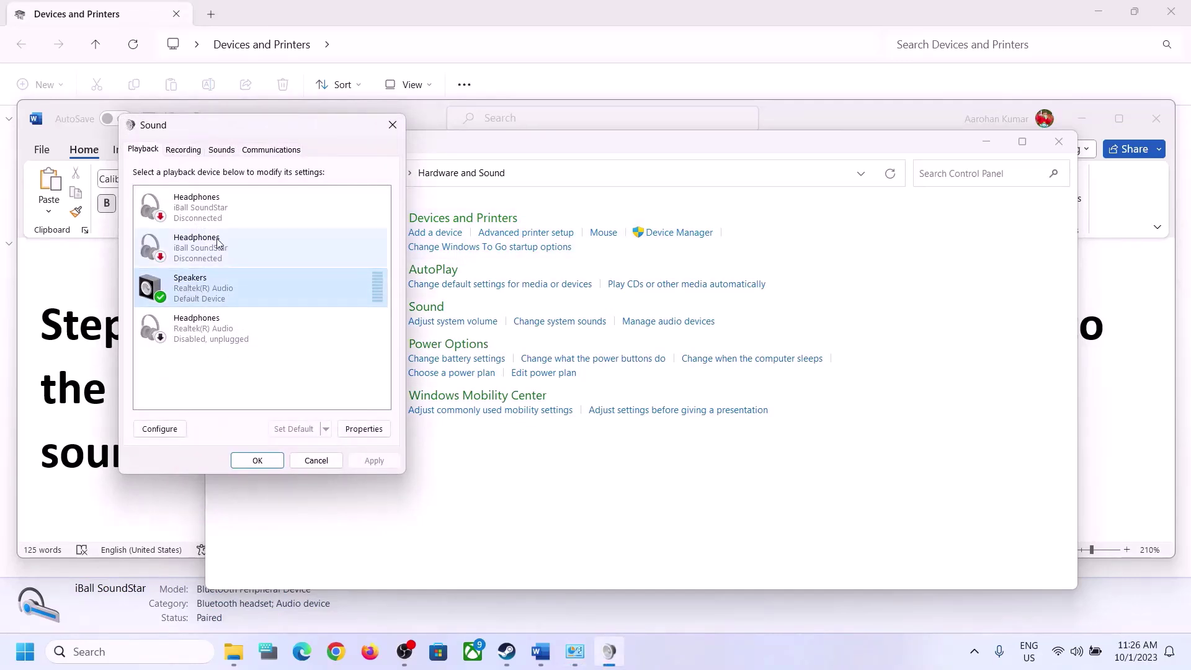
{"action": "right_click", "coordinate": [193, 289]}
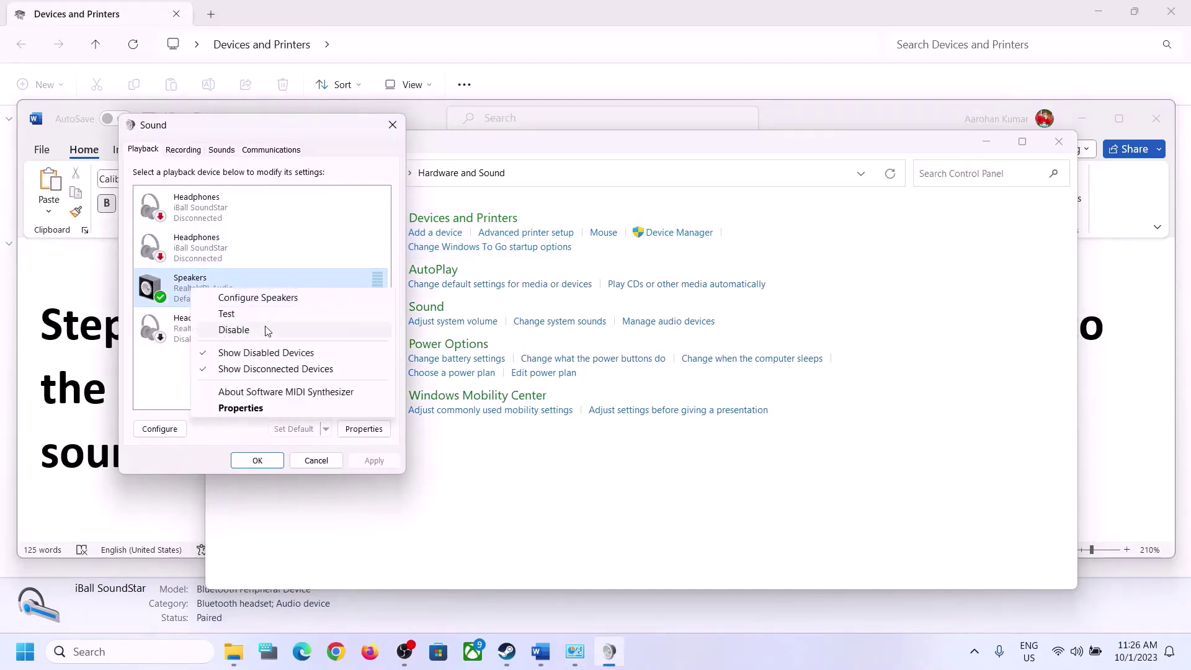
{"action": "left_click", "coordinate": [246, 407]}
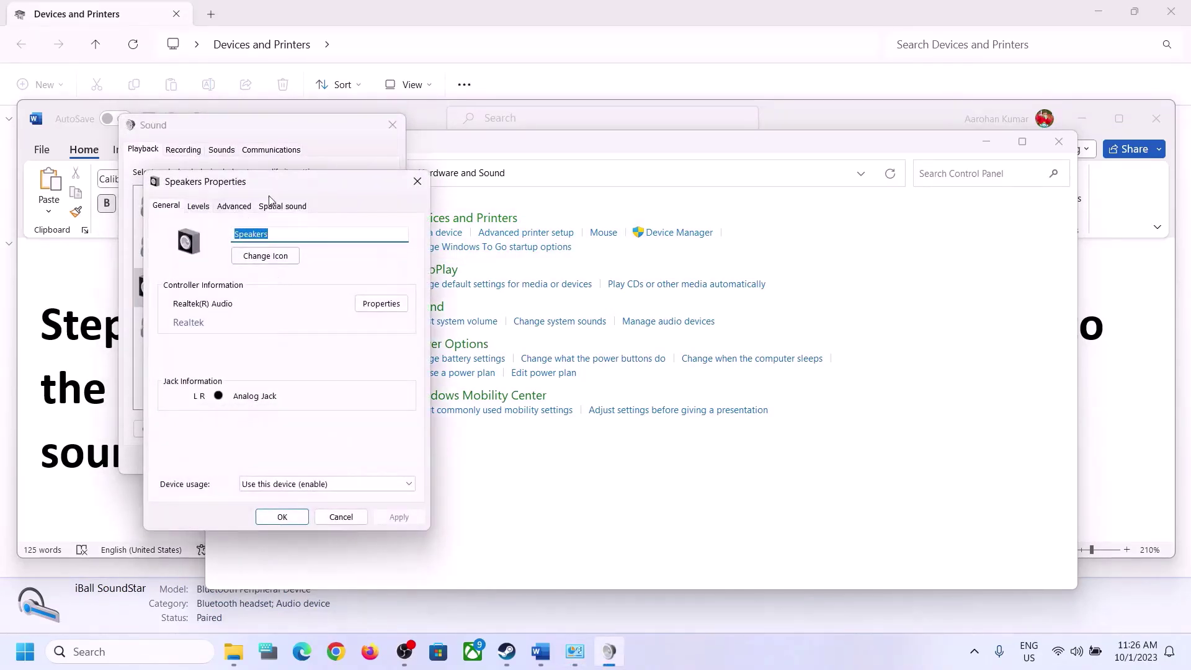
{"action": "left_click", "coordinate": [417, 182]}
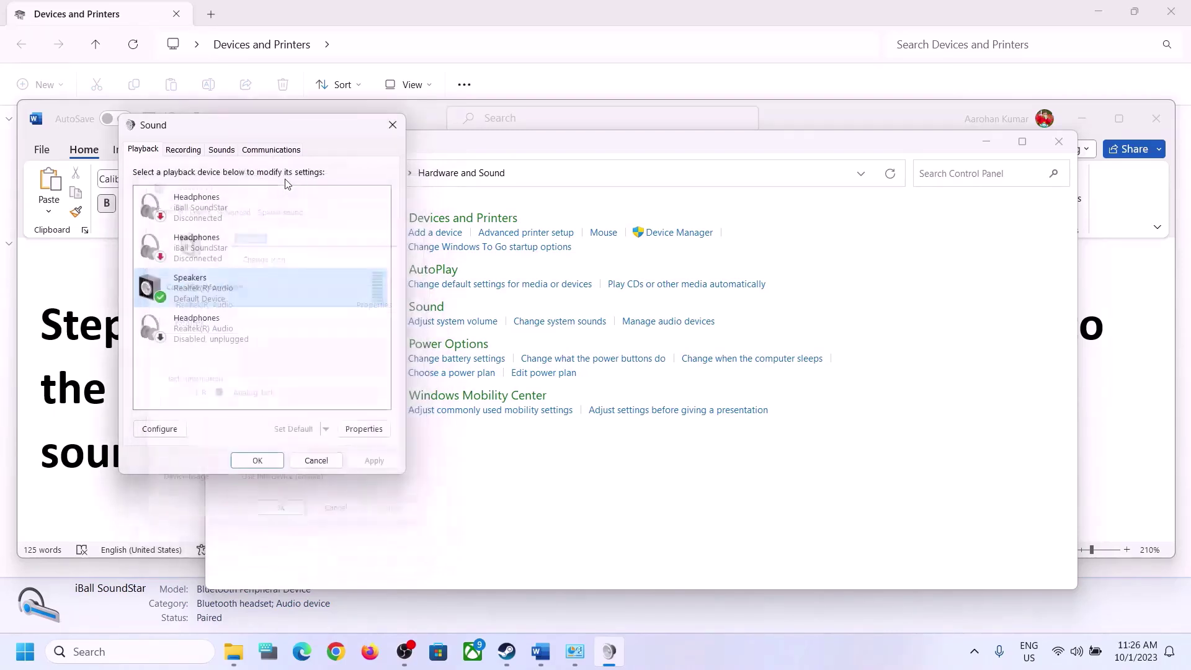
{"action": "left_click", "coordinate": [183, 151]}
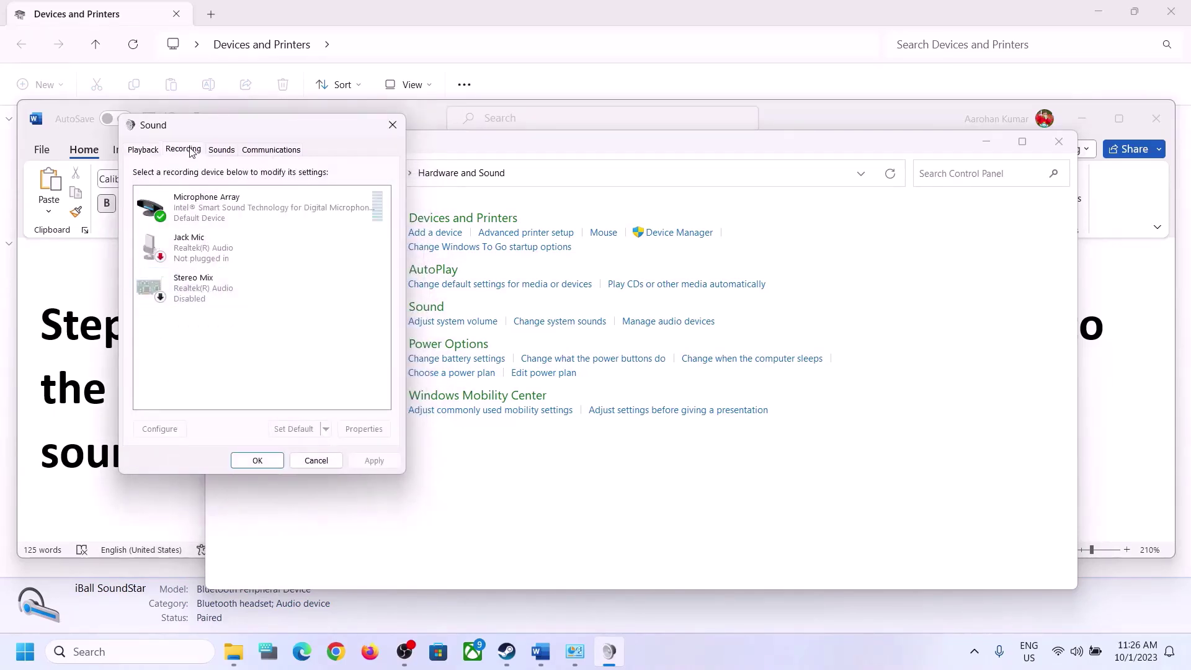
{"action": "left_click", "coordinate": [234, 210]}
{"action": "right_click", "coordinate": [240, 210]}
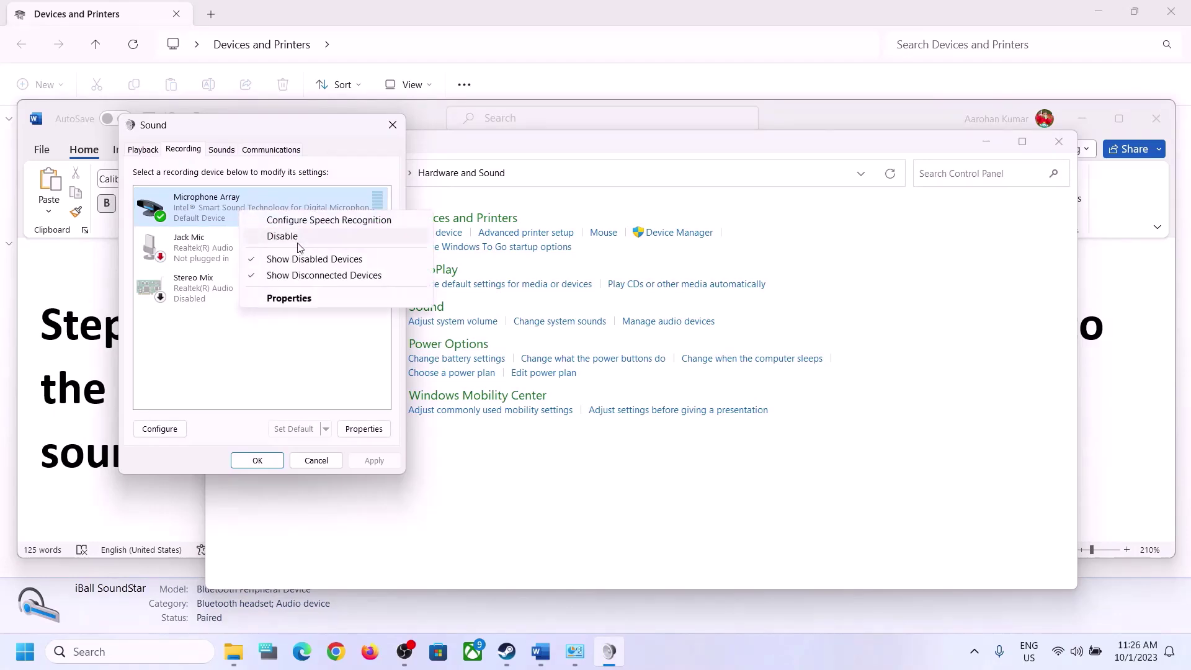
{"action": "left_click", "coordinate": [329, 264]}
{"action": "left_click", "coordinate": [392, 125]}
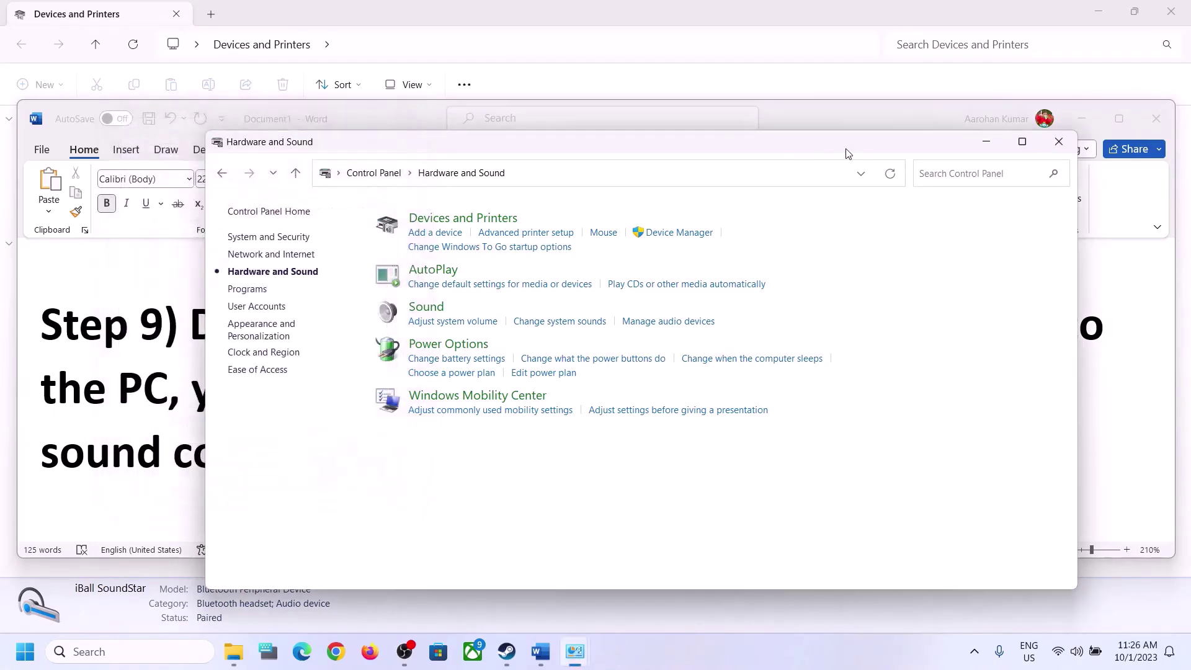
Step: Read Step 10 Install Audio Driver in the Word guide, then minimize Word
{"action": "left_click", "coordinate": [120, 465]}
{"action": "scroll", "coordinate": [747, 420], "scroll_direction": "down", "scroll_amount": 4}
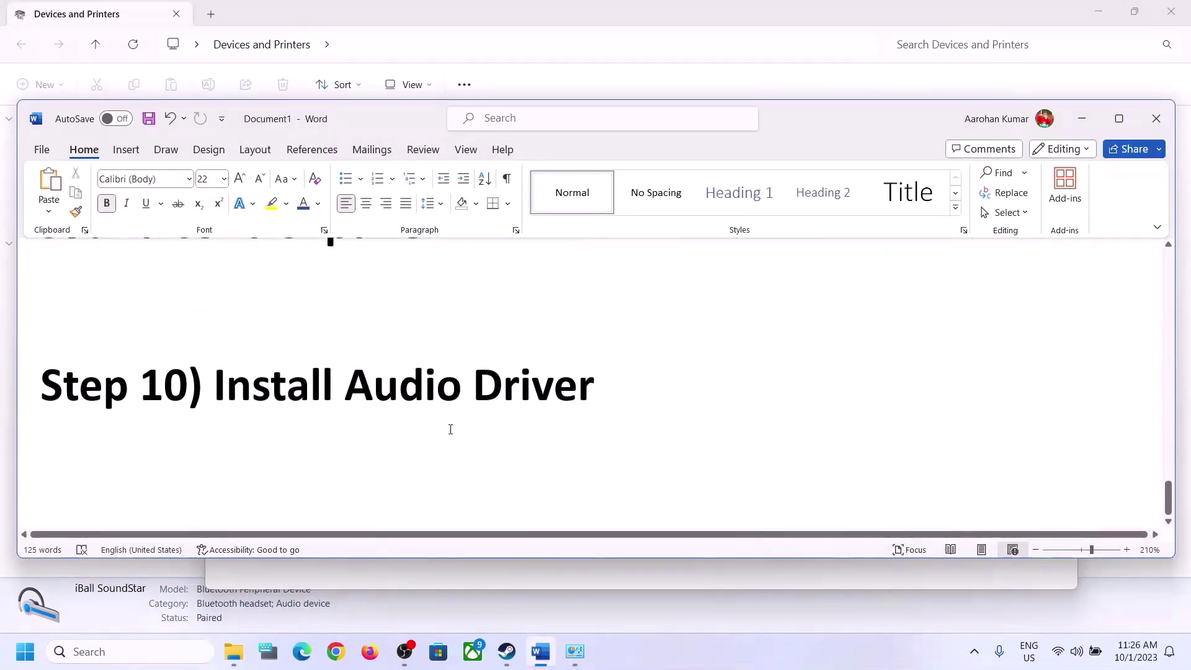
{"action": "left_click_drag", "start_coordinate": [215, 384], "coordinate": [758, 402]}
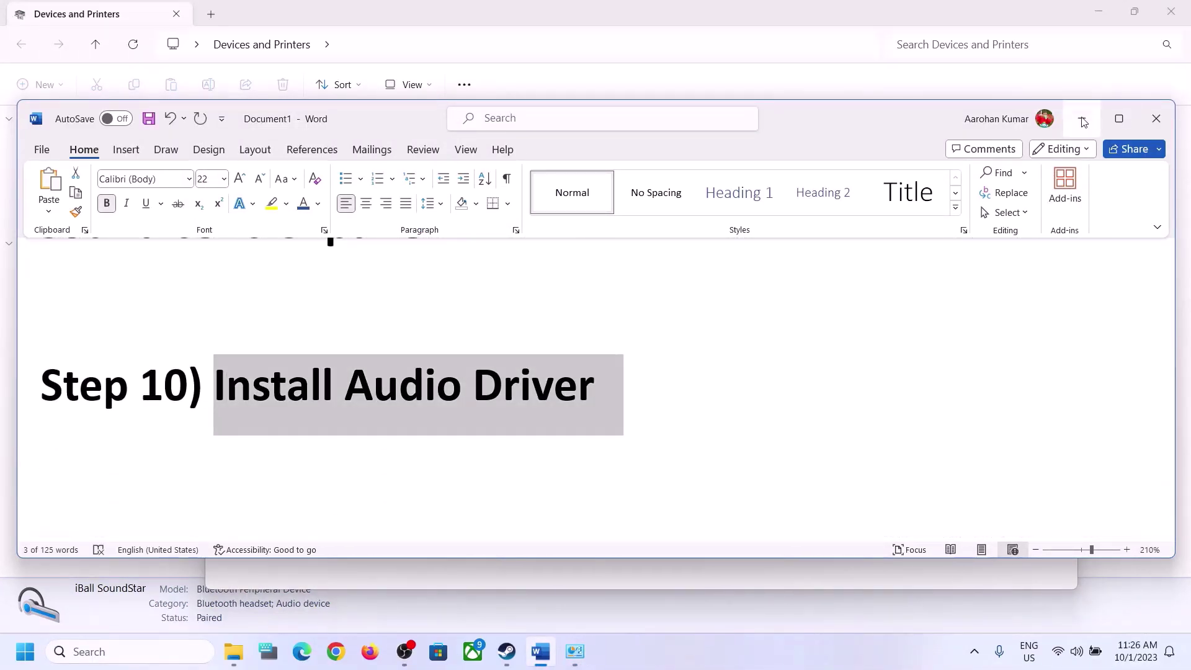
{"action": "left_click", "coordinate": [1083, 122]}
{"action": "right_click", "coordinate": [28, 657]}
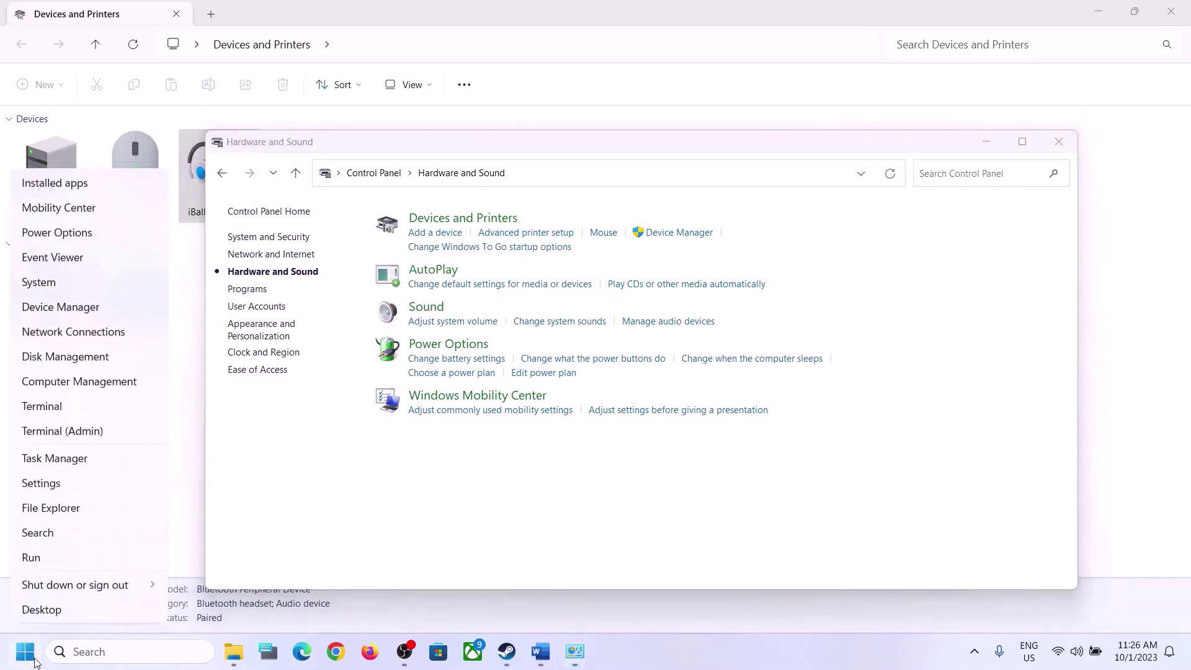
Step: Open Device Manager and expand Sound, video and game controllers
{"action": "left_click", "coordinate": [50, 307]}
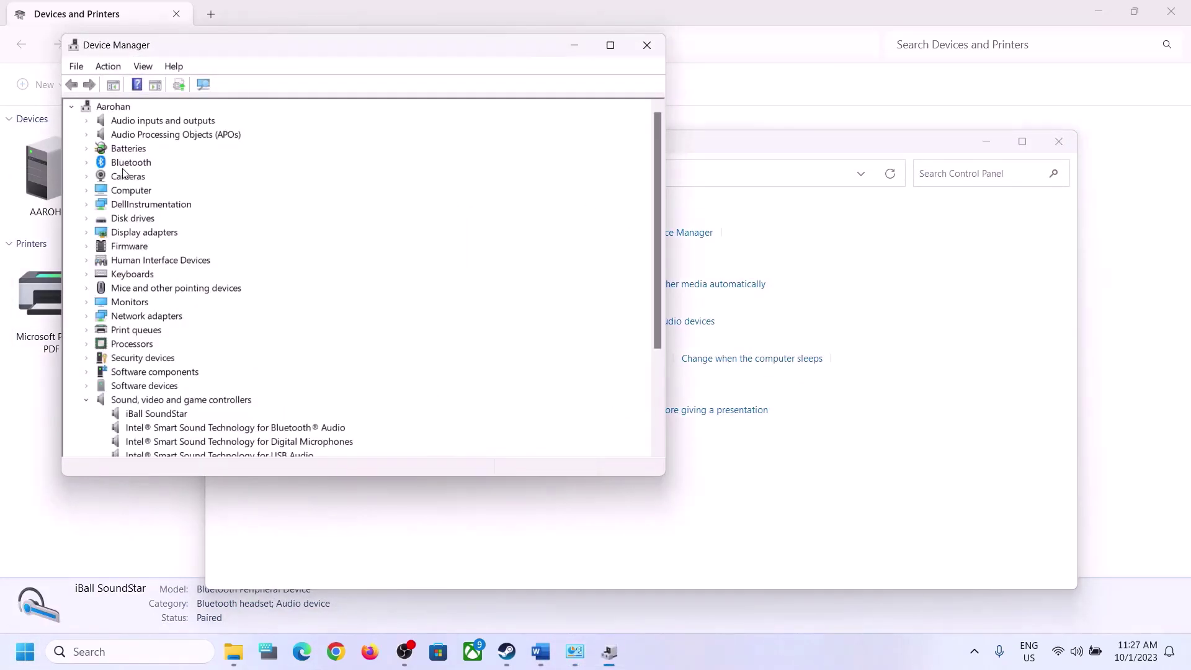
{"action": "left_click", "coordinate": [91, 401]}
{"action": "scroll", "coordinate": [93, 397], "scroll_direction": "down", "scroll_amount": 1}
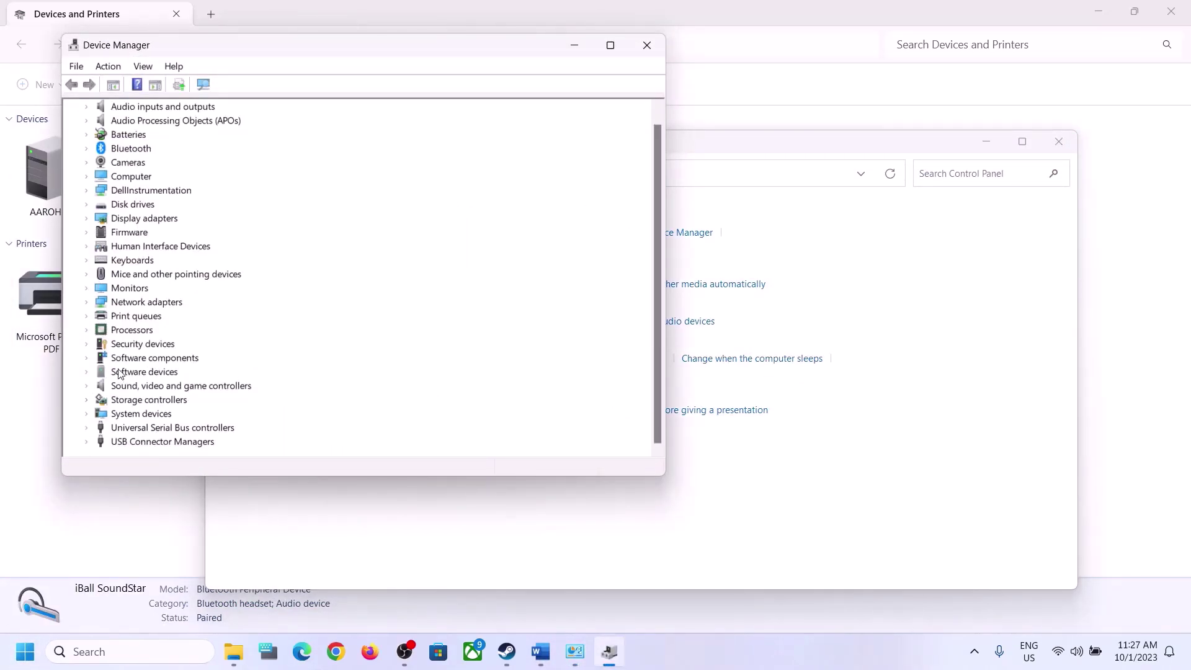
{"action": "left_click", "coordinate": [90, 387]}
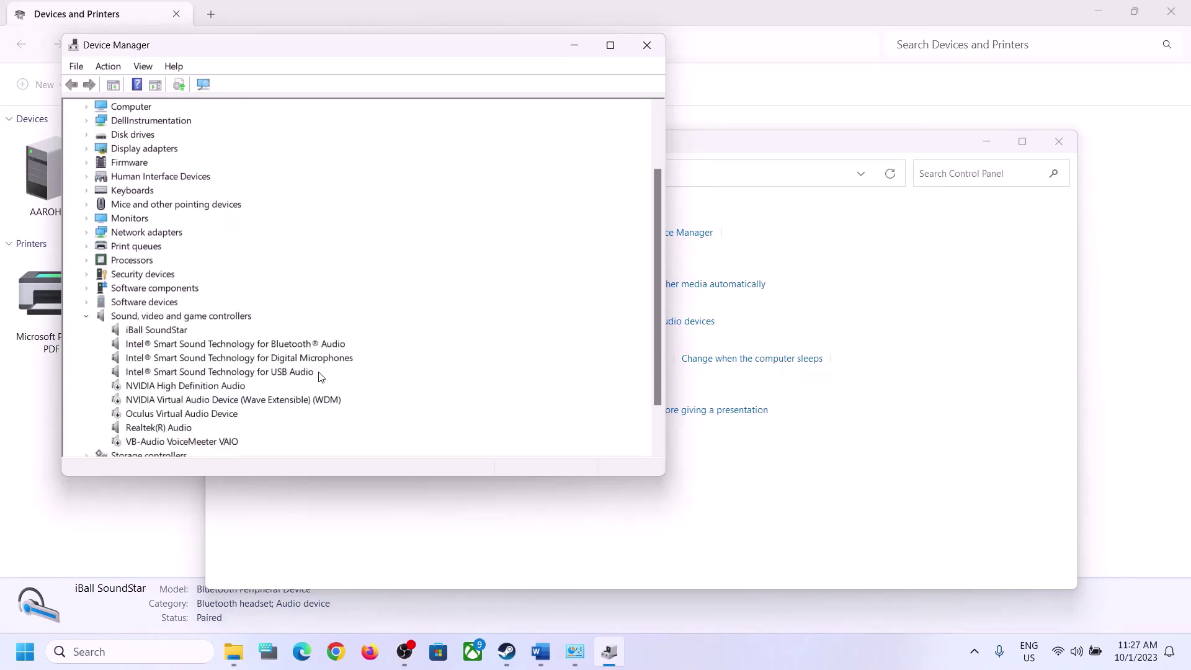
{"action": "scroll", "coordinate": [312, 379], "scroll_direction": "down", "scroll_amount": 2}
Step: Search automatically for a newer Realtek(R) Audio driver, finding the best already installed
{"action": "left_click", "coordinate": [155, 373]}
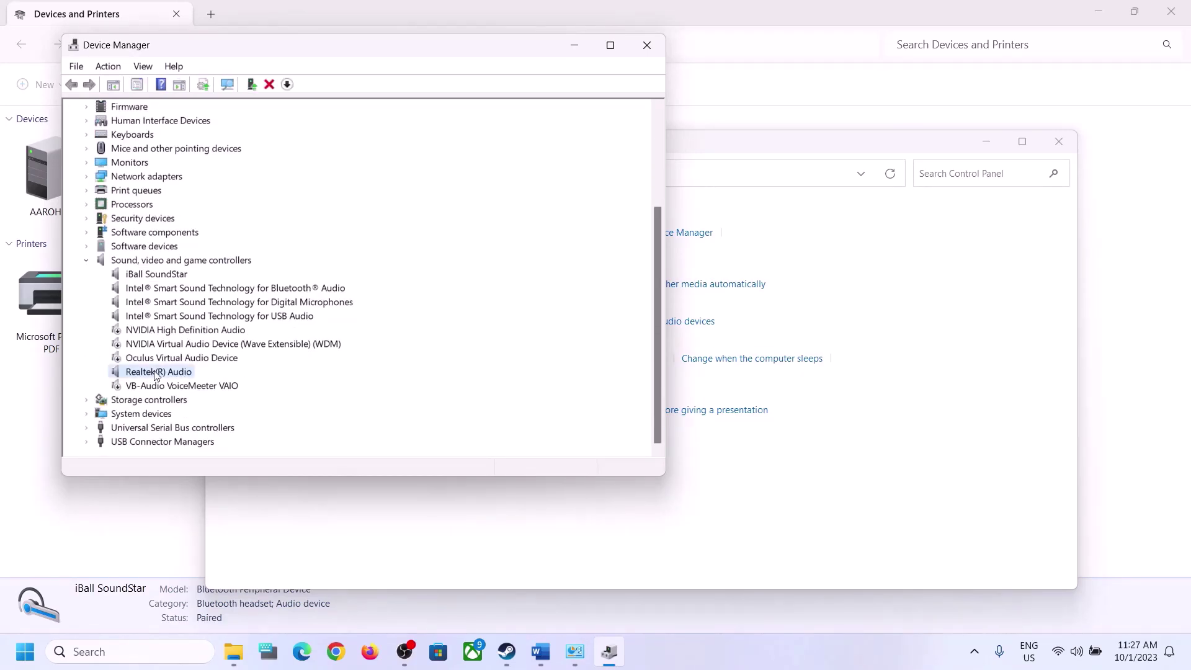
{"action": "right_click", "coordinate": [160, 378]}
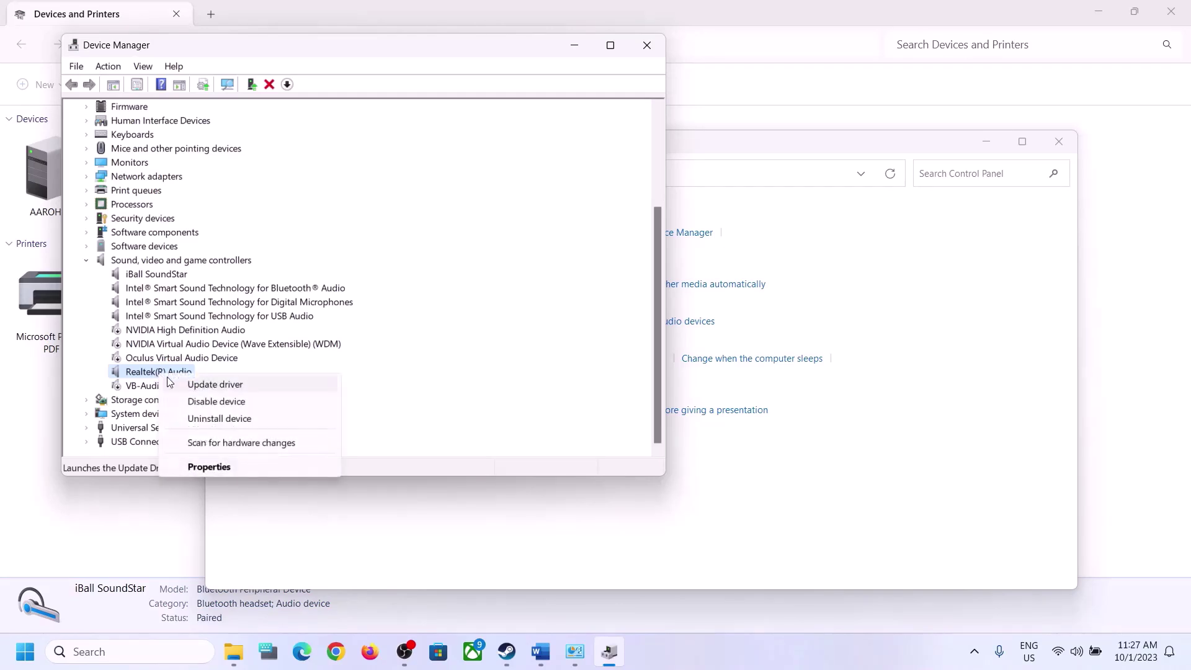
{"action": "left_click", "coordinate": [223, 386]}
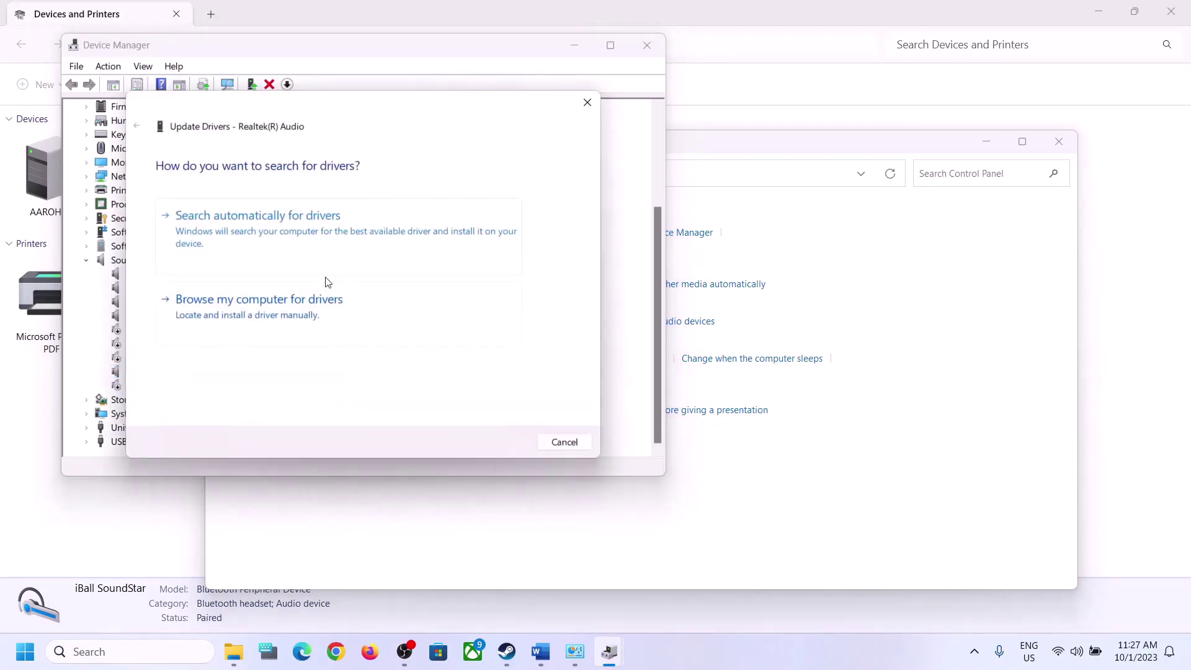
{"action": "left_click", "coordinate": [303, 234]}
{"action": "left_click", "coordinate": [257, 369]}
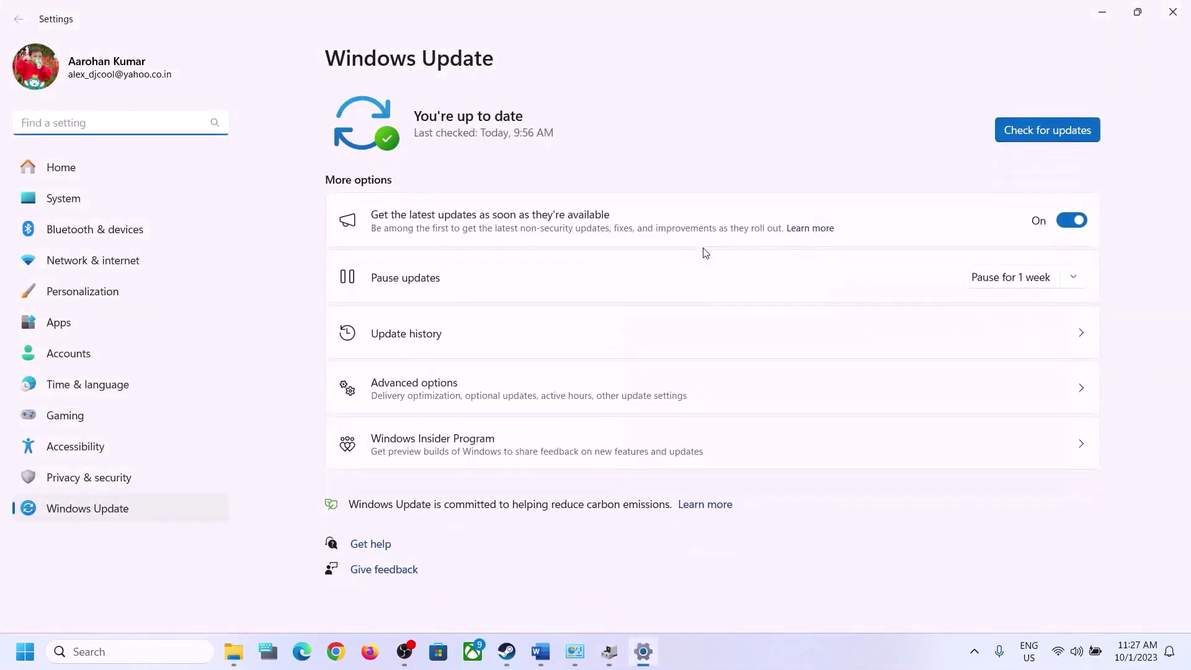
{"action": "left_click", "coordinate": [1173, 12]}
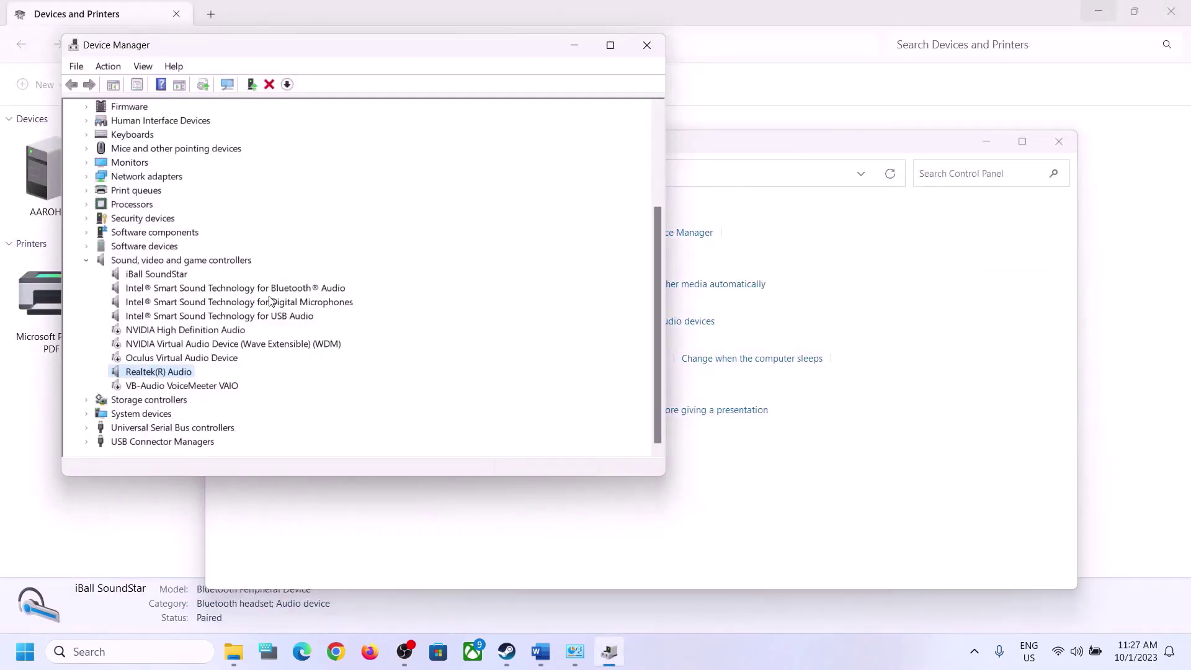
{"action": "right_click", "coordinate": [162, 375]}
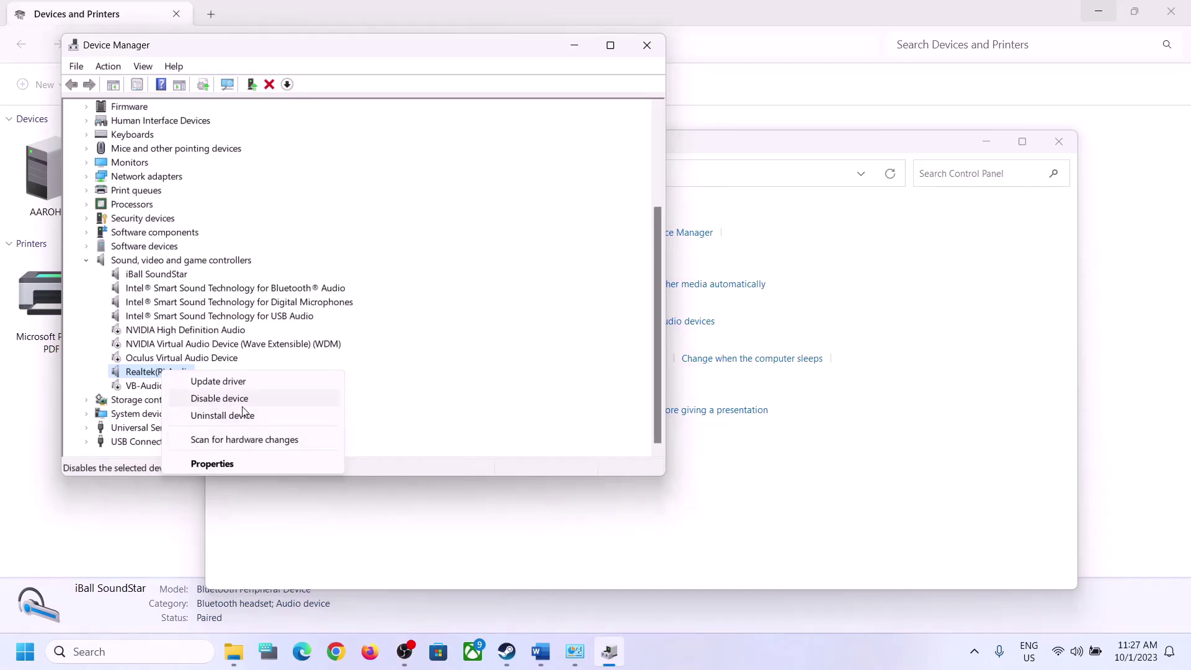
{"action": "left_click", "coordinate": [224, 381]}
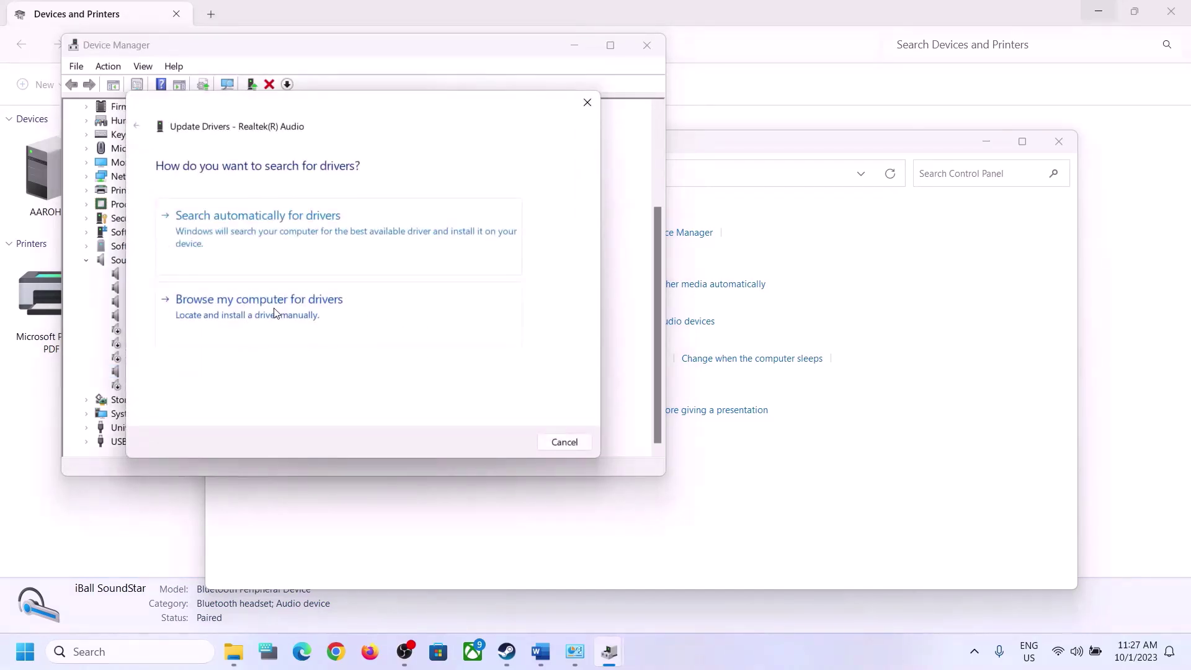
{"action": "left_click", "coordinate": [326, 315]}
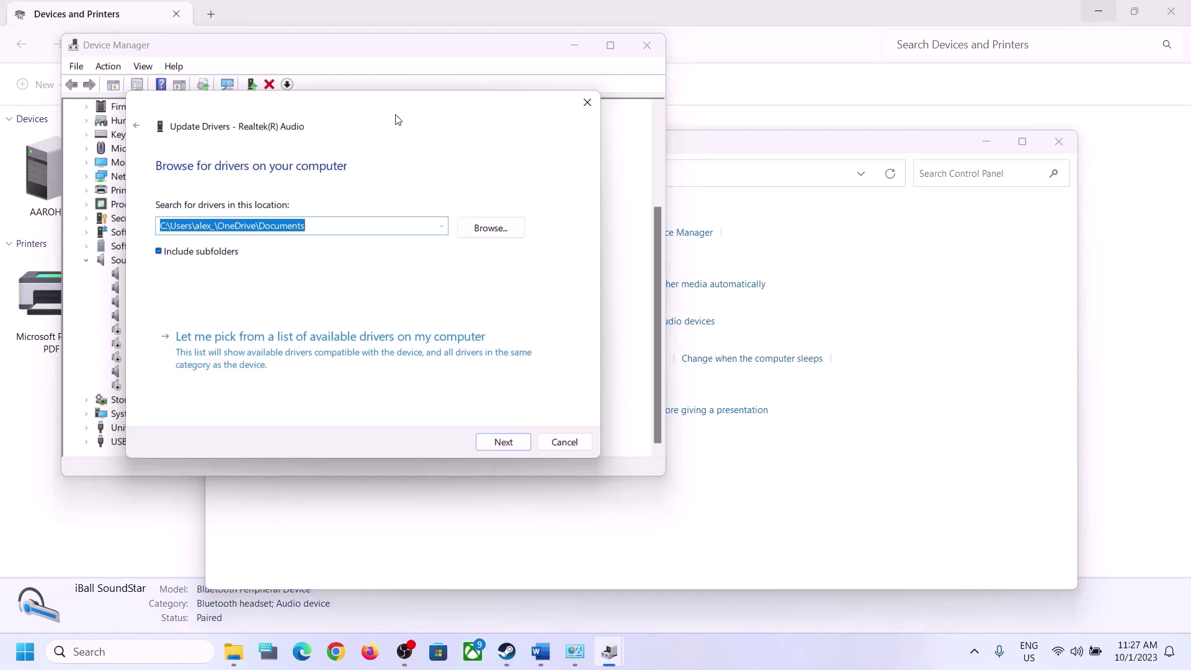
{"action": "left_click_drag", "start_coordinate": [397, 117], "coordinate": [667, 109]}
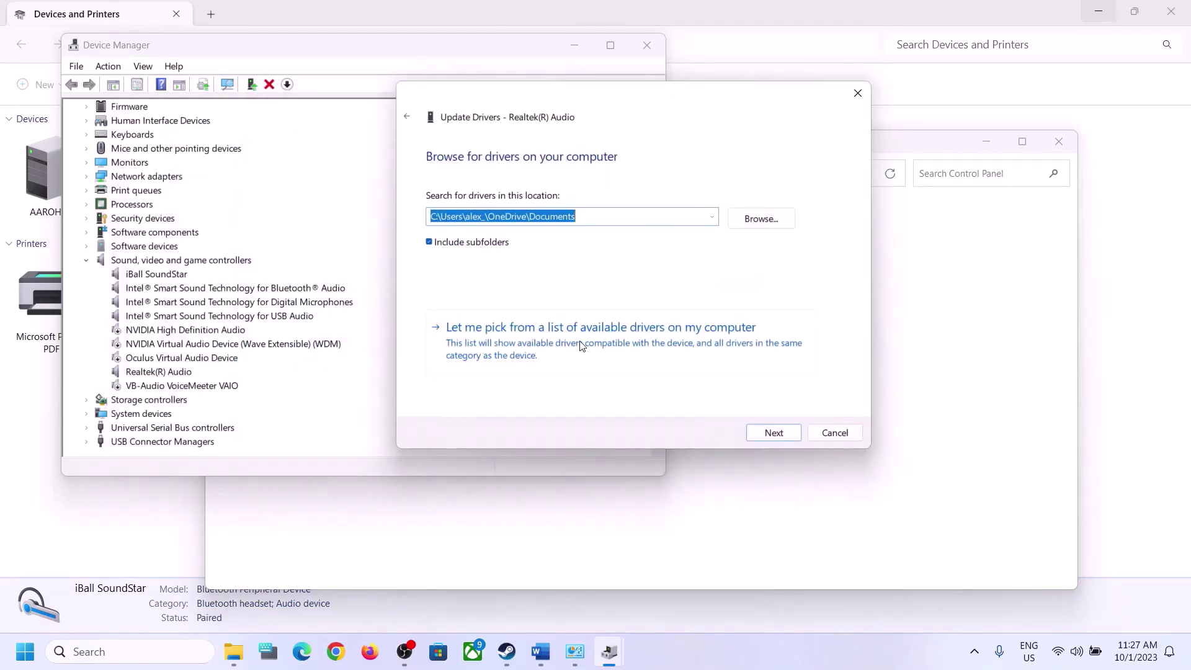
{"action": "left_click", "coordinate": [649, 349]}
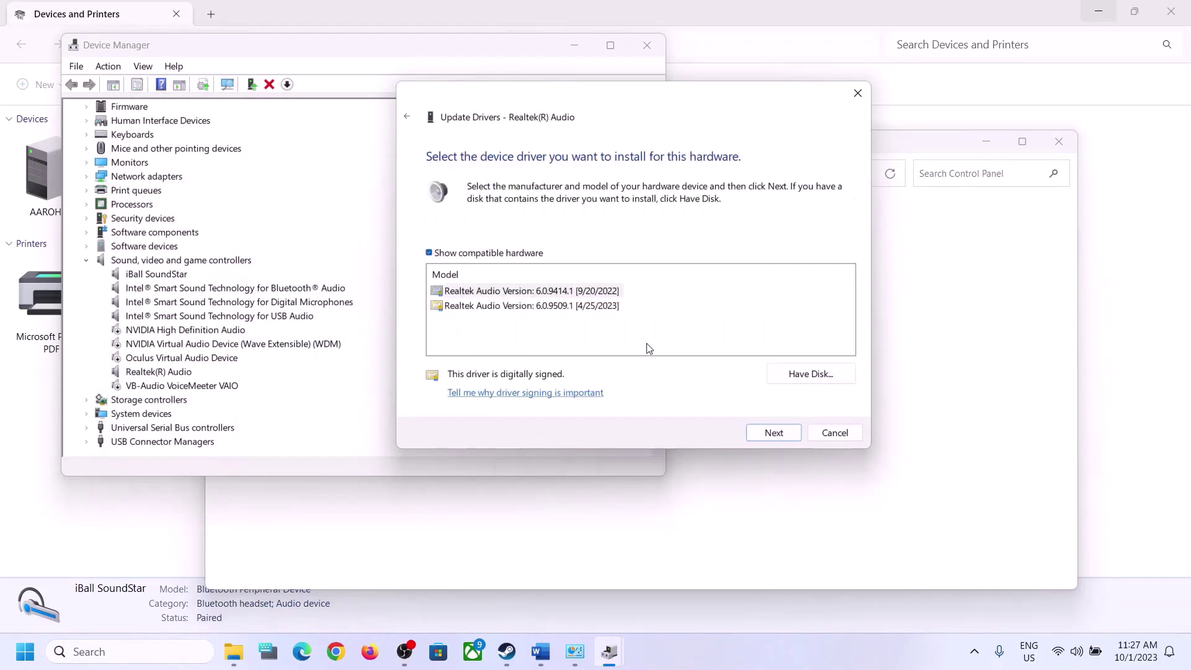
{"action": "left_click", "coordinate": [698, 640]}
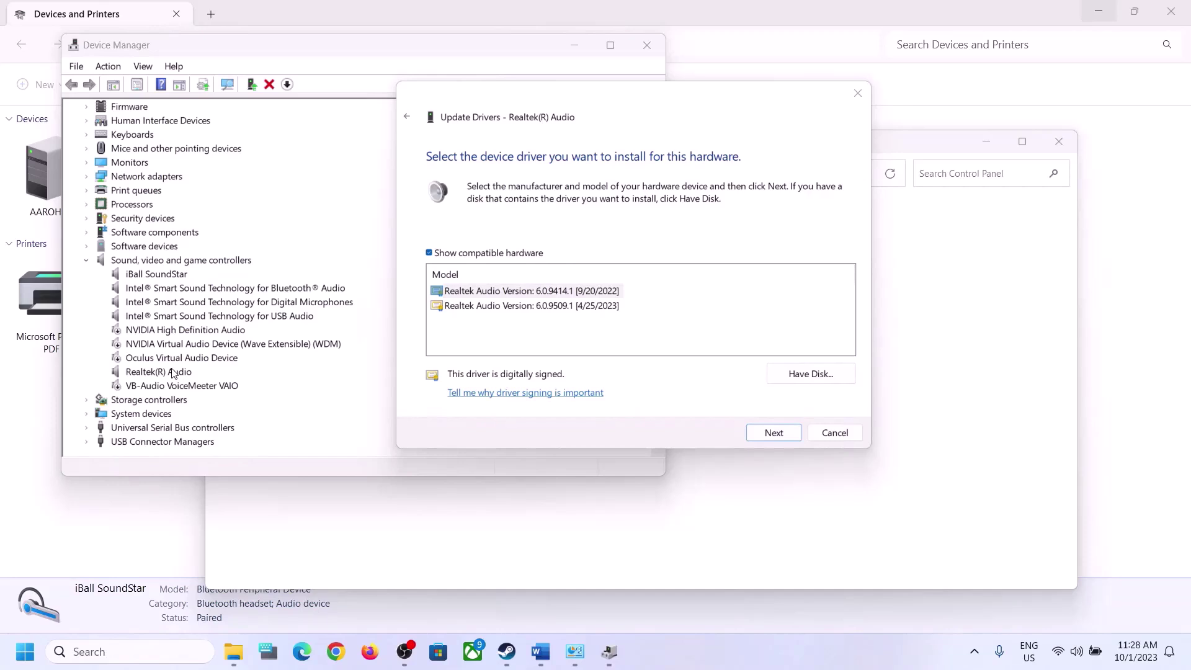
{"action": "left_click", "coordinate": [524, 307]}
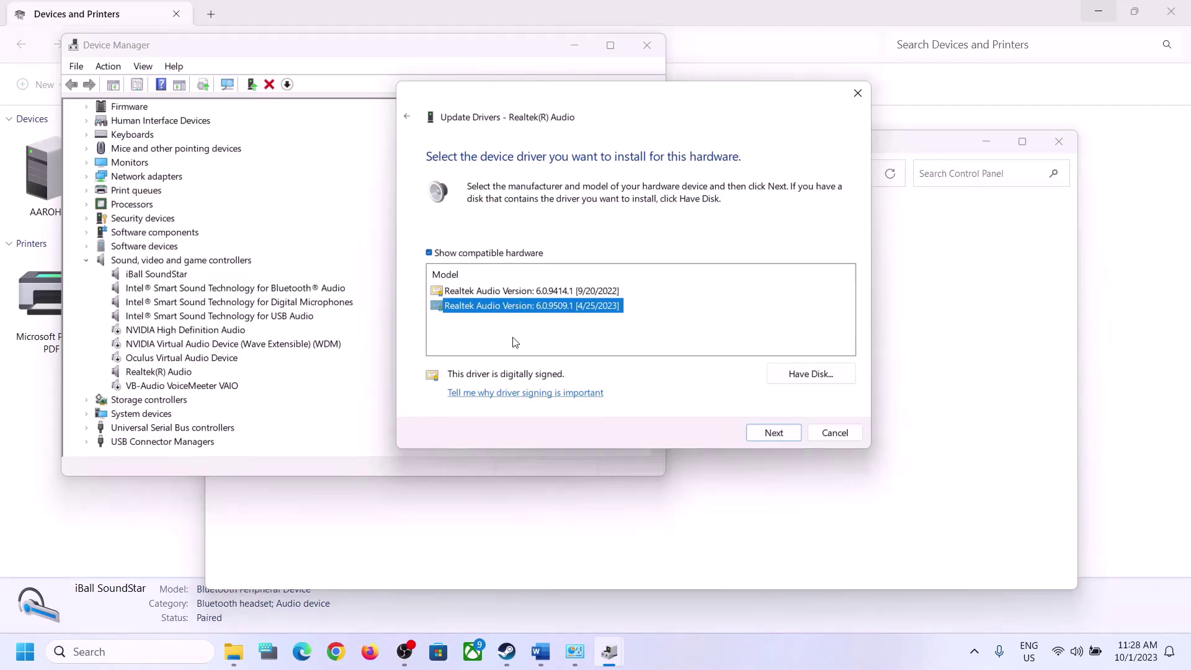
{"action": "left_click", "coordinate": [832, 431]}
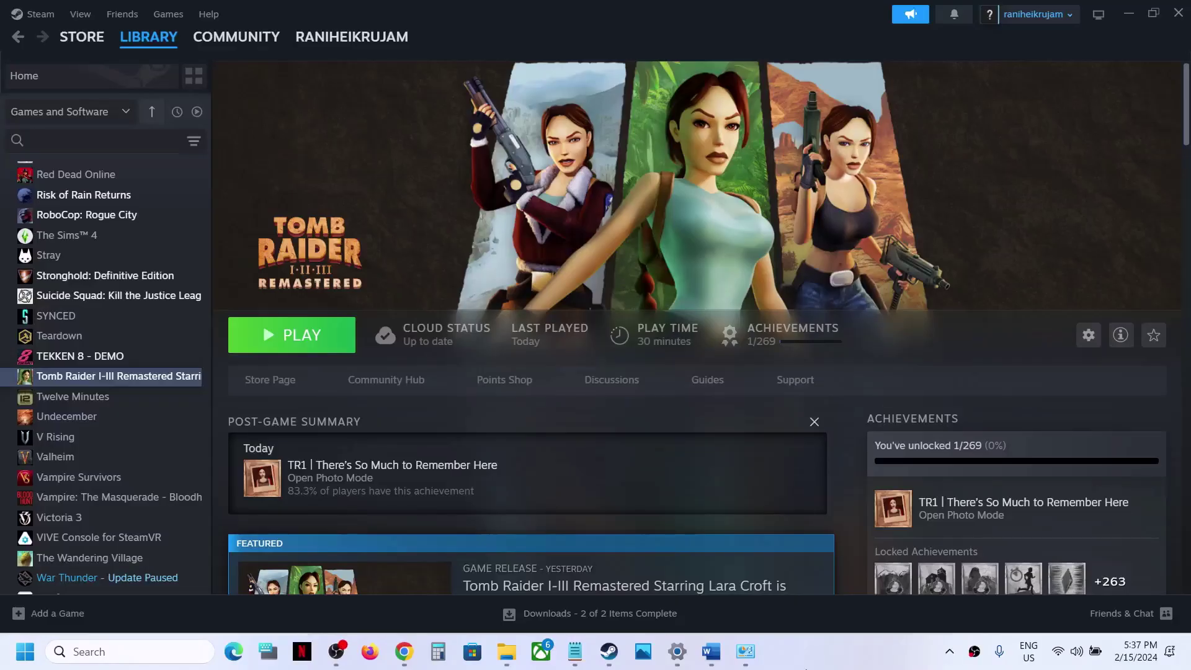
{"action": "right_click", "coordinate": [130, 379]}
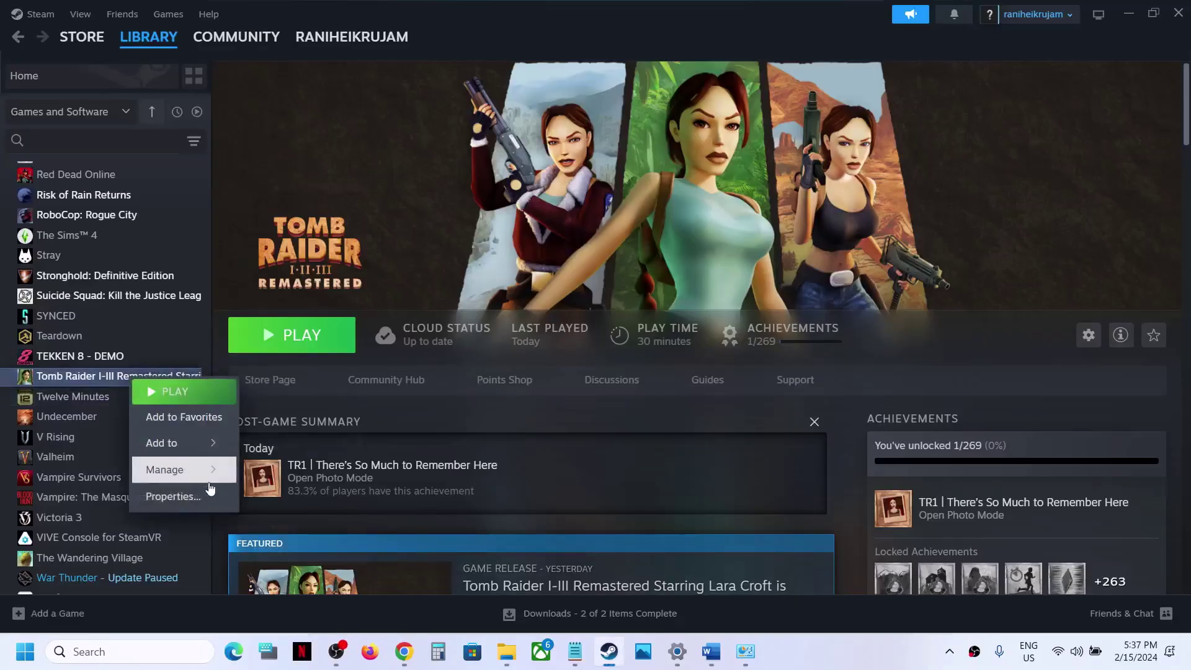
{"action": "left_click", "coordinate": [198, 508]}
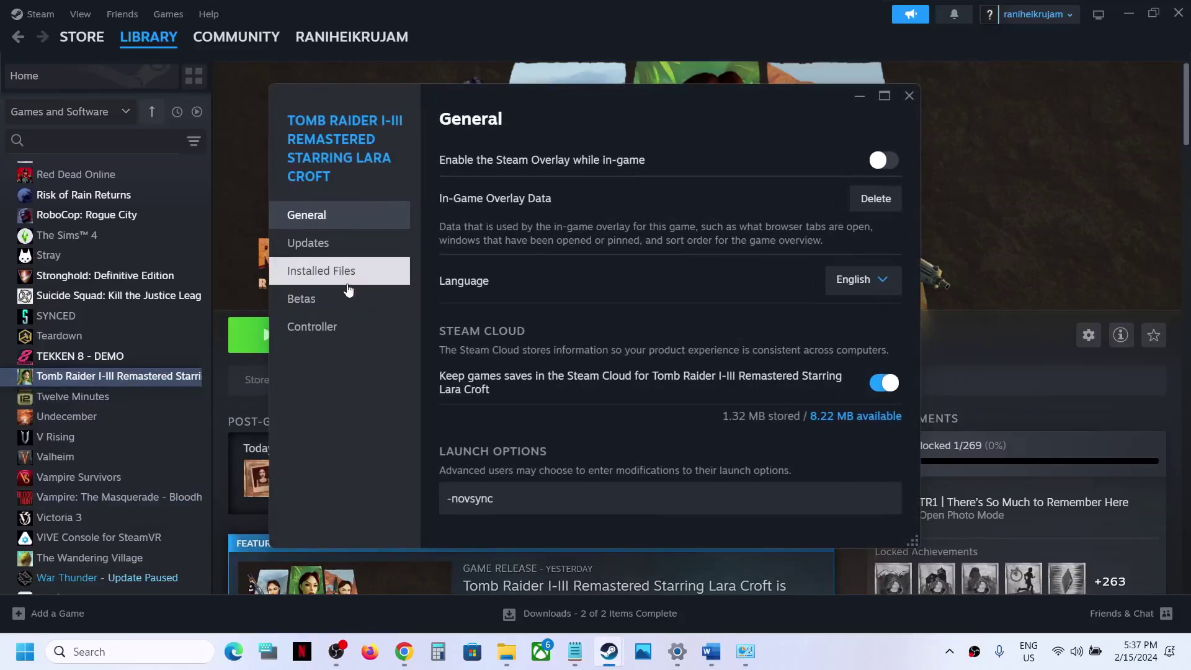
{"action": "left_click", "coordinate": [338, 281]}
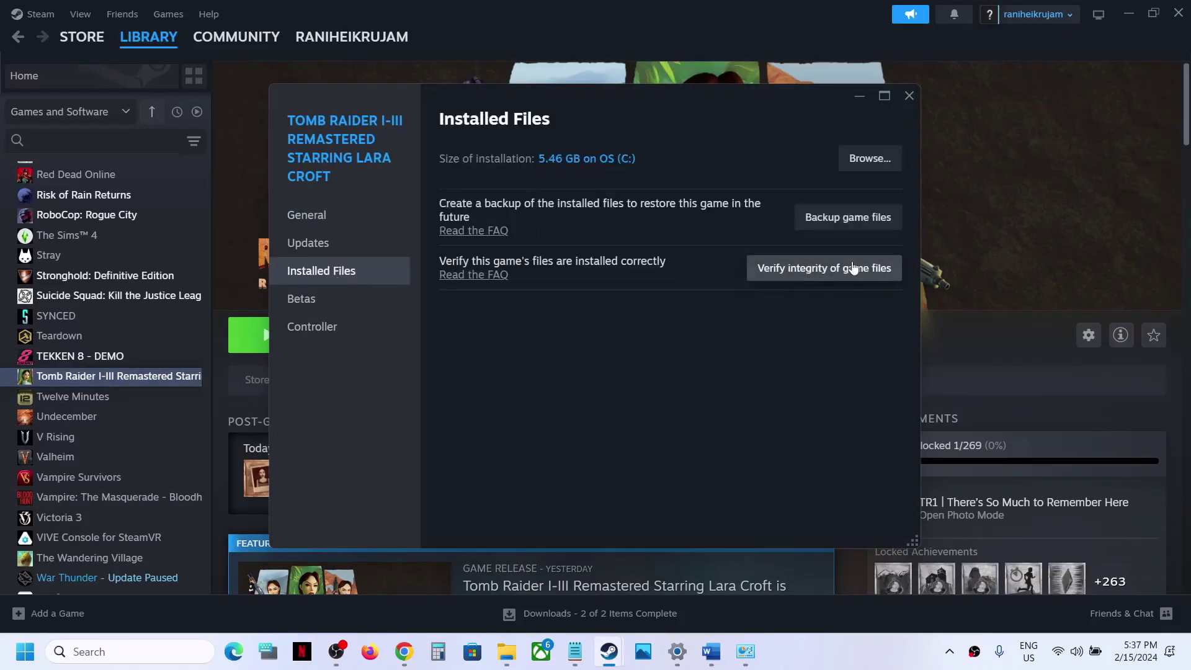
{"action": "left_click", "coordinate": [910, 97]}
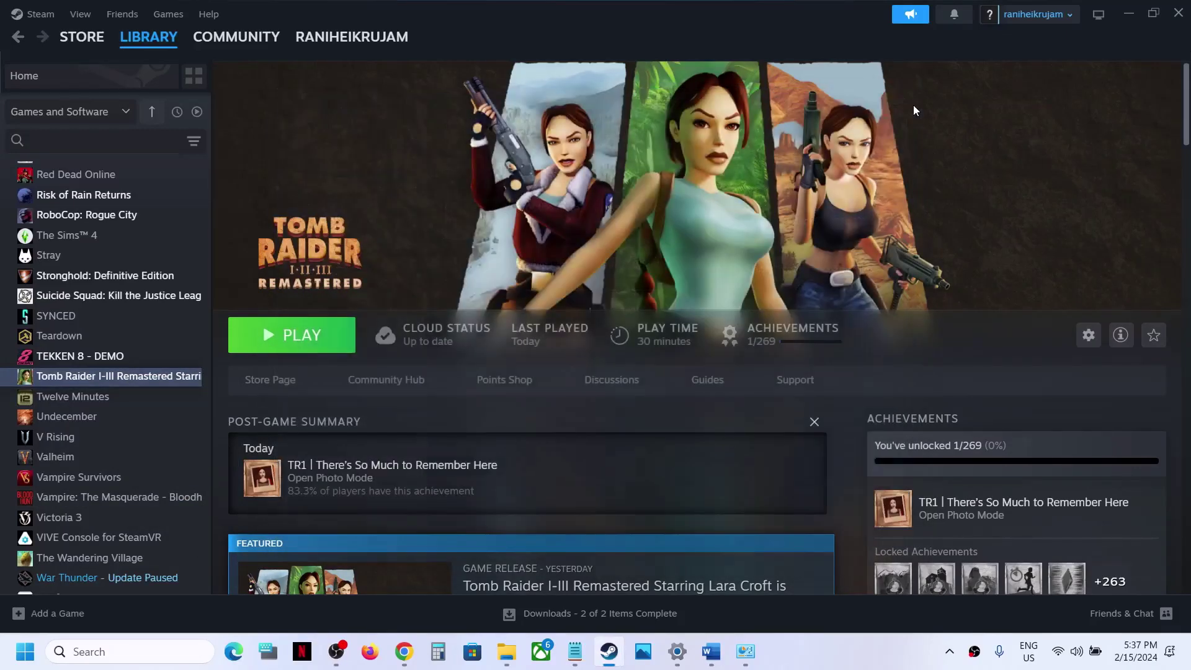